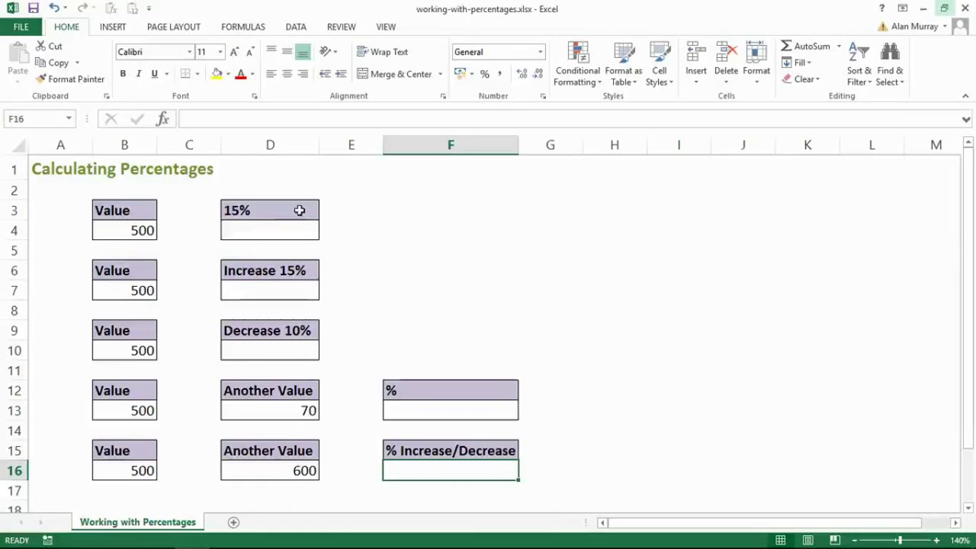
# Write the formula =B4*15% in cell D4 to calculate 15% of the value
pyautogui.click(265, 230)
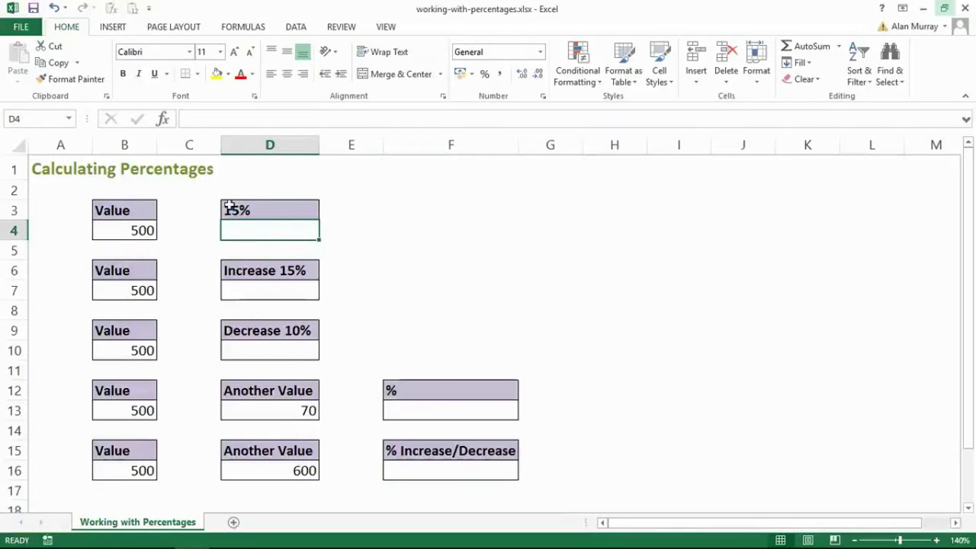
pyautogui.click(142, 230)
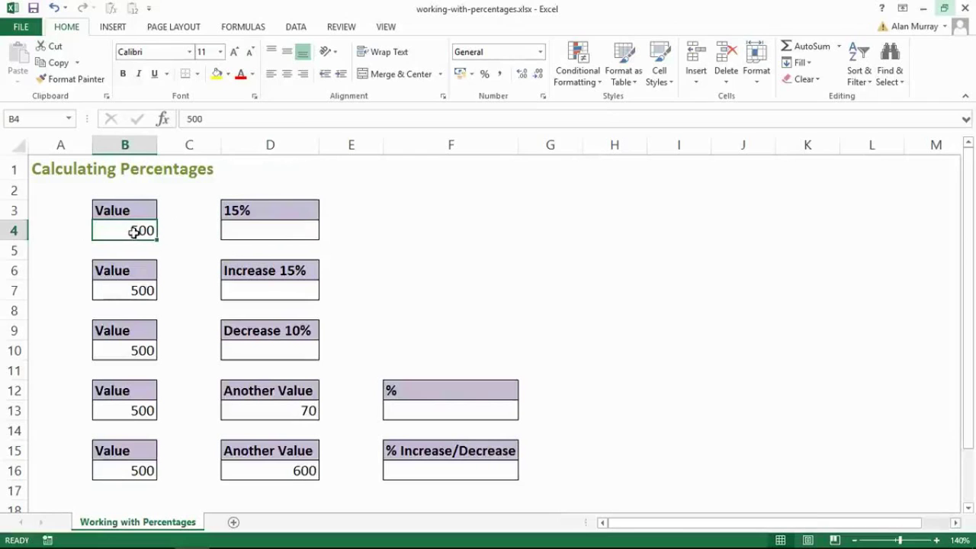
pyautogui.click(290, 231)
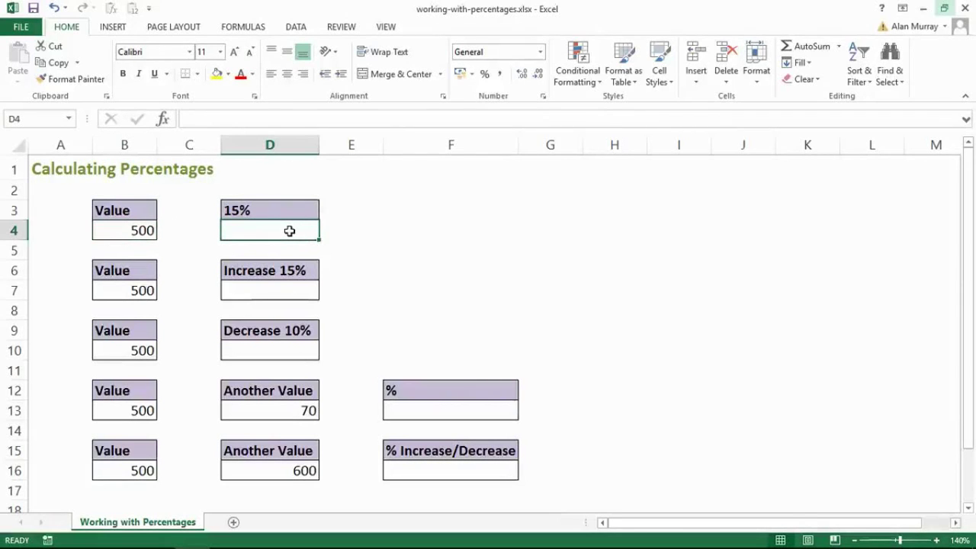
pyautogui.write('=')
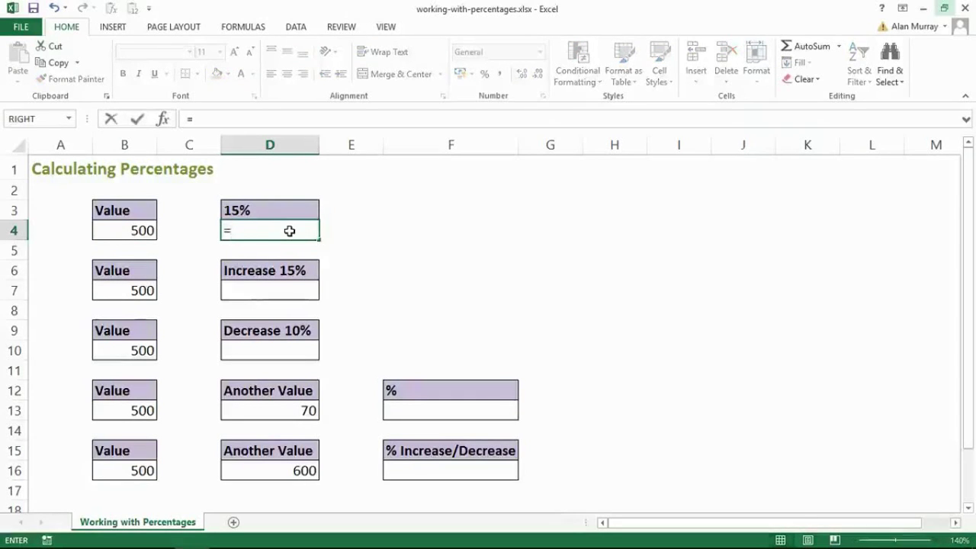
pyautogui.press('Left')
pyautogui.press('Left')
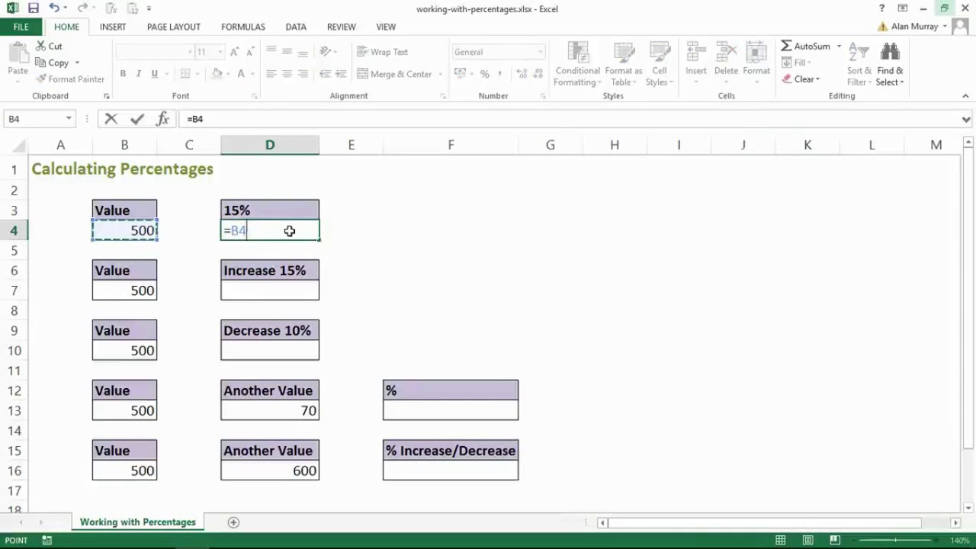
pyautogui.write('*')
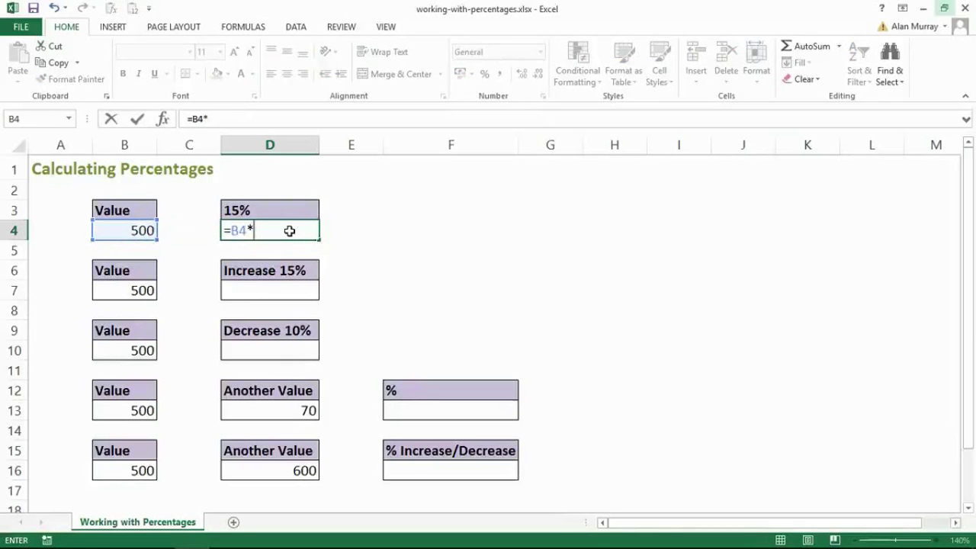
pyautogui.write('15%')
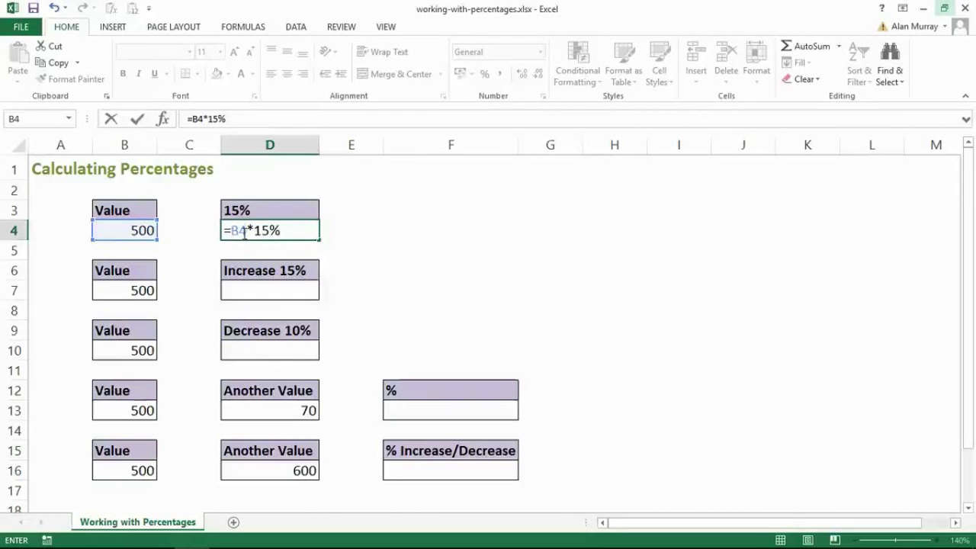
# Try replacing the 15% multiplier in D4's formula with a reference to the heading cell D3
pyautogui.moveTo(230, 232); pyautogui.dragTo(272, 232)
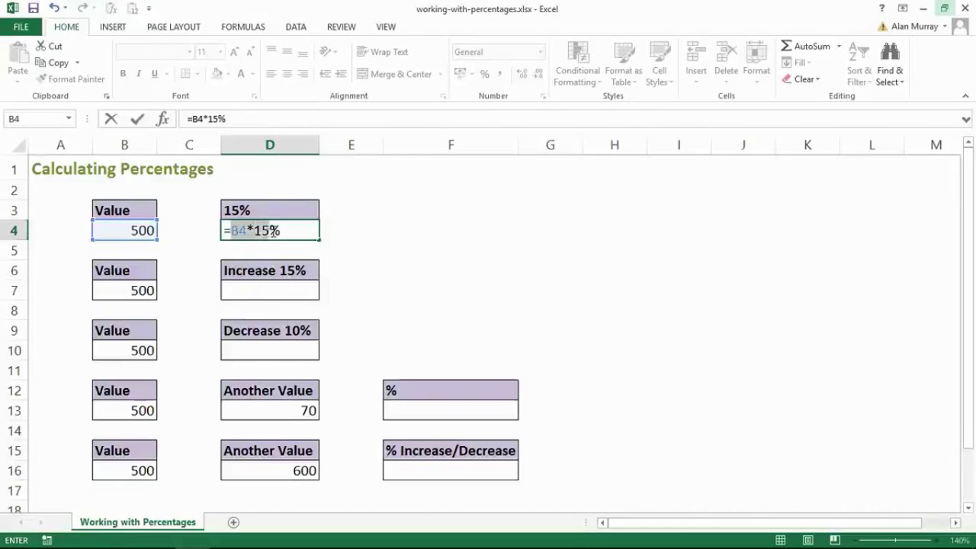
pyautogui.click(282, 232)
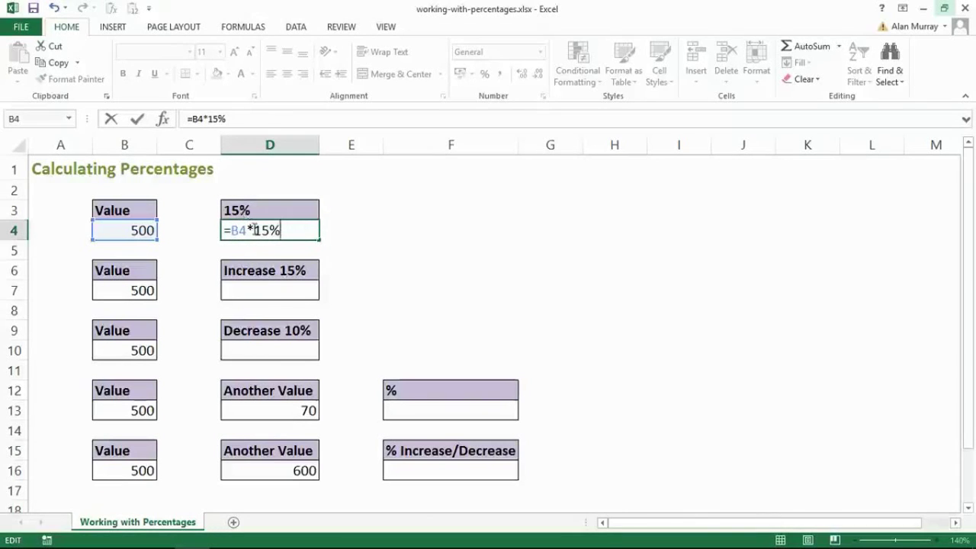
pyautogui.moveTo(254, 231); pyautogui.dragTo(287, 232)
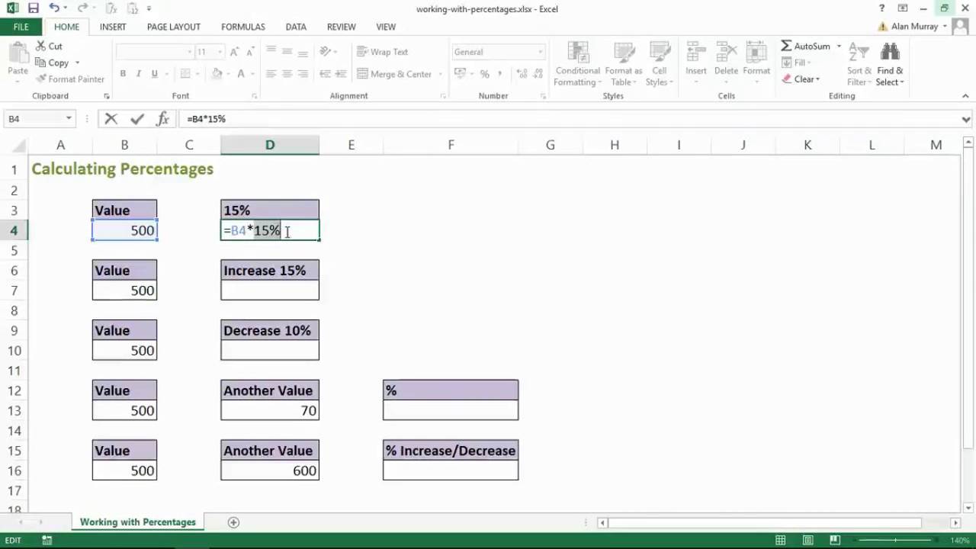
pyautogui.click(262, 211)
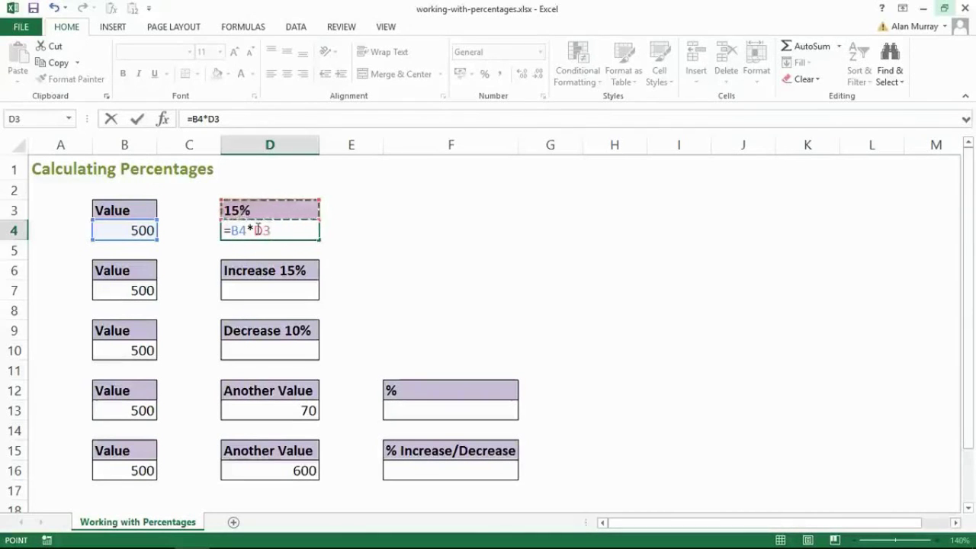
# Replace the D3 reference in D4's formula with 15% and commit the formula
pyautogui.moveTo(255, 230); pyautogui.dragTo(279, 229)
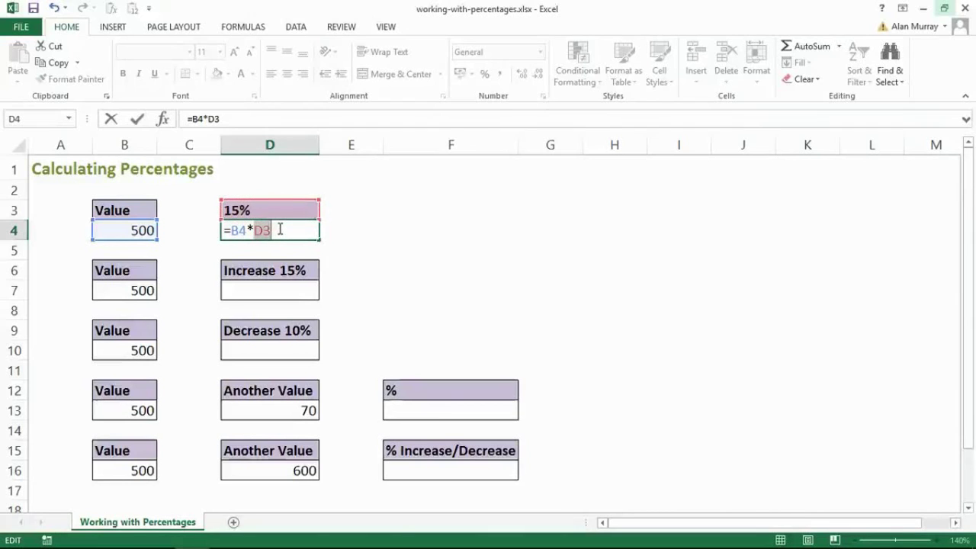
pyautogui.write('15')
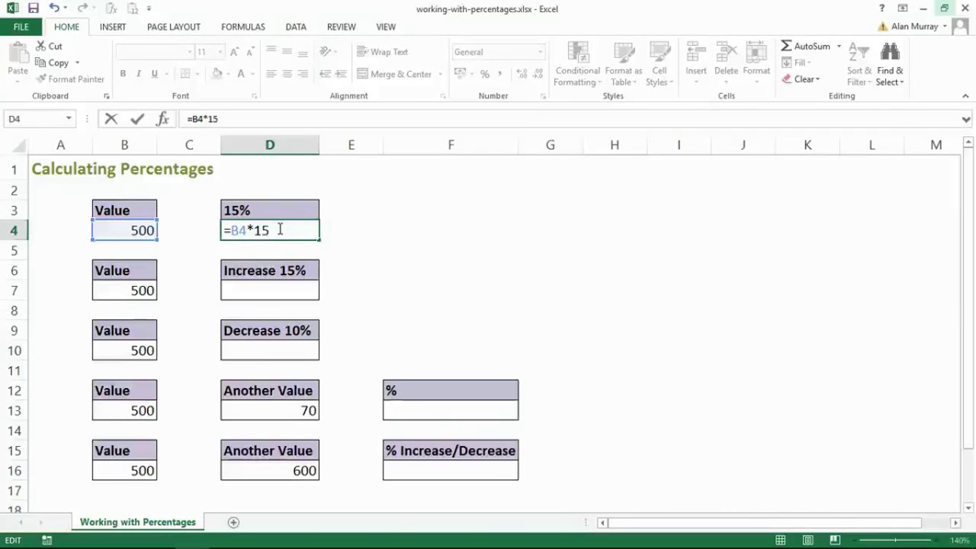
pyautogui.write('%')
pyautogui.press('Return')
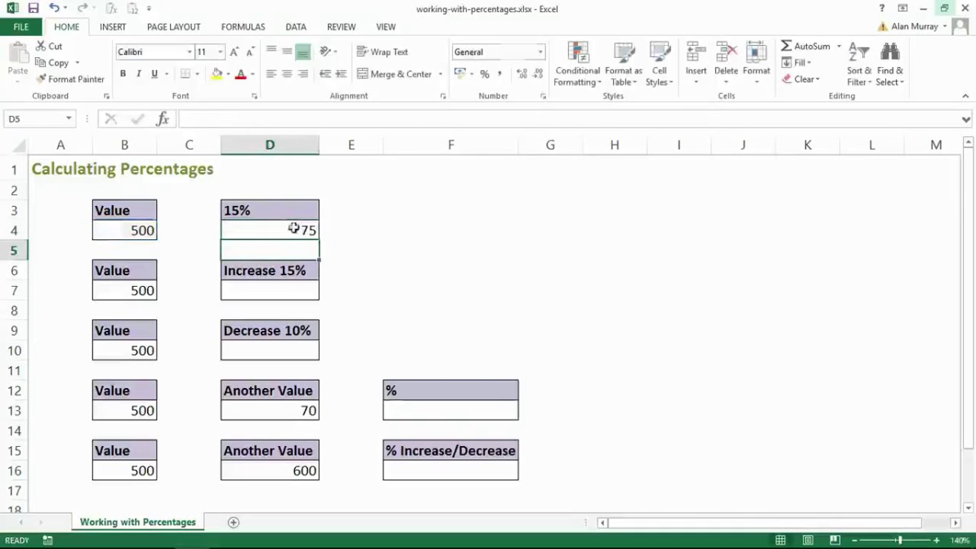
pyautogui.click(307, 233)
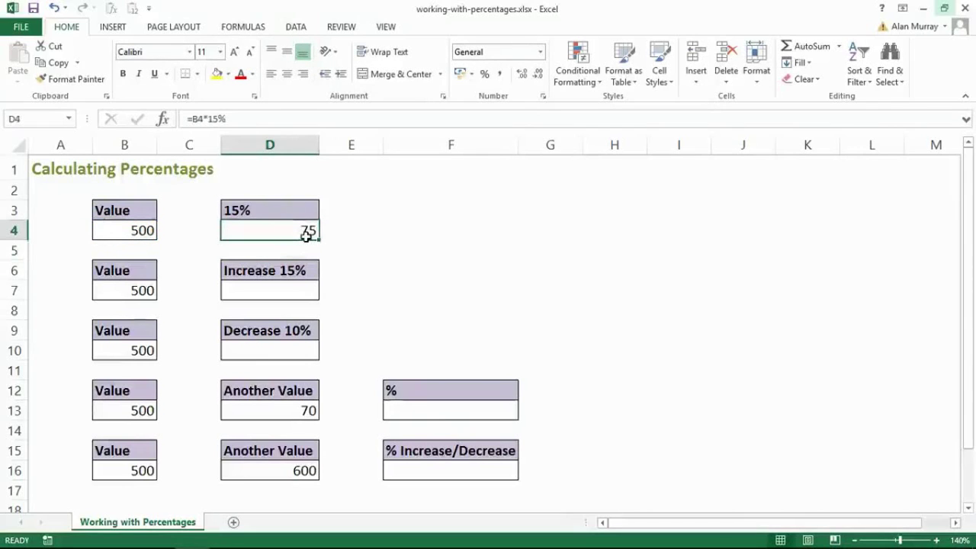
pyautogui.click(149, 229)
pyautogui.click(284, 229)
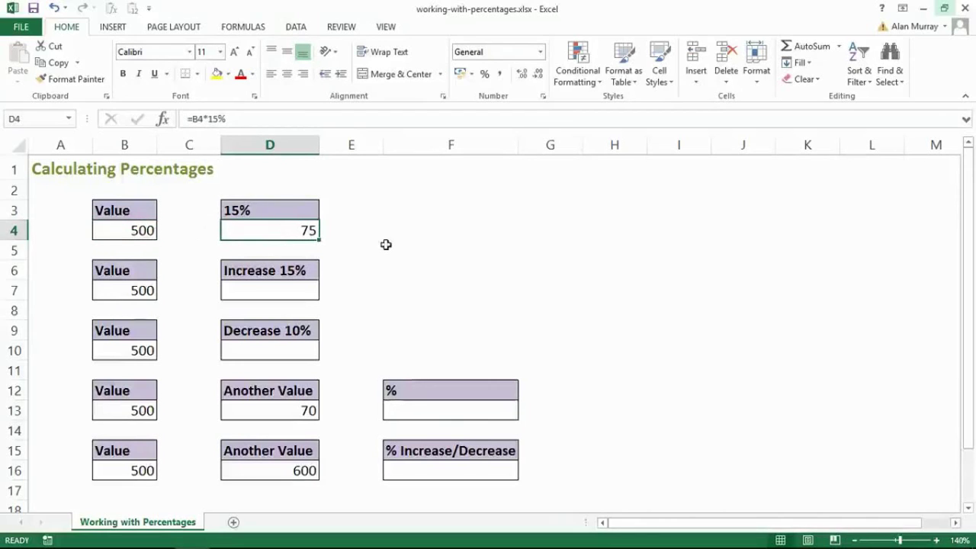
# Change the multiplier in D4's formula to the decimal 0.15, giving =B4*0.15
pyautogui.doubleClick(296, 230)
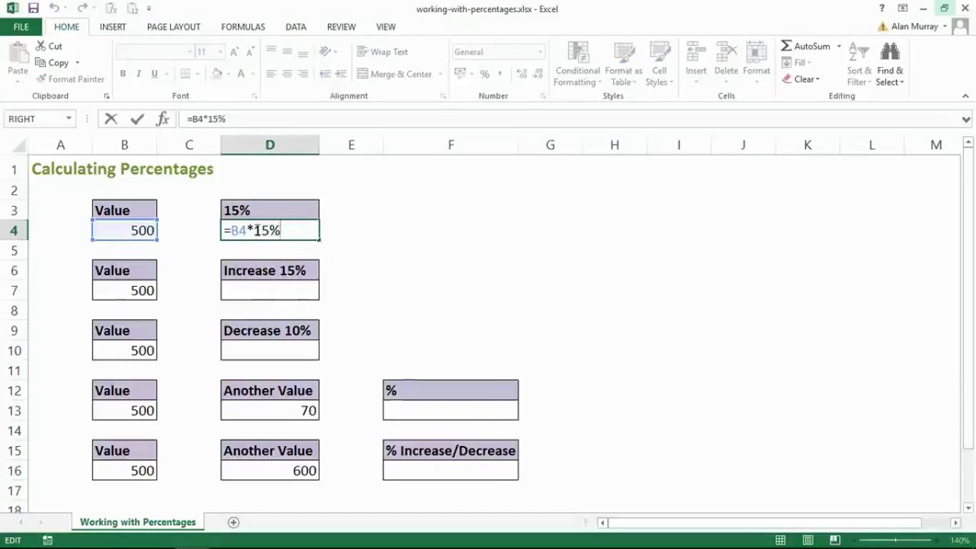
pyautogui.moveTo(254, 230); pyautogui.dragTo(286, 231)
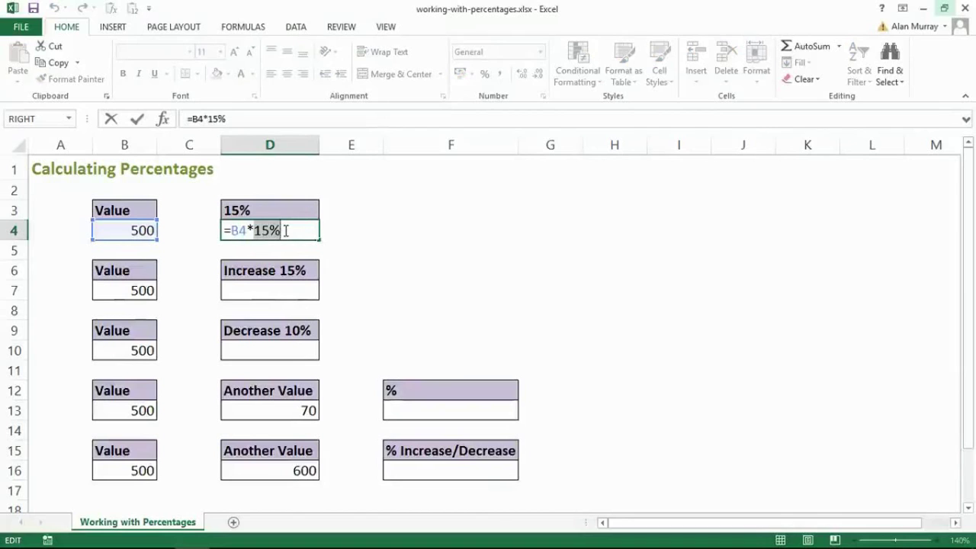
pyautogui.write('0.')
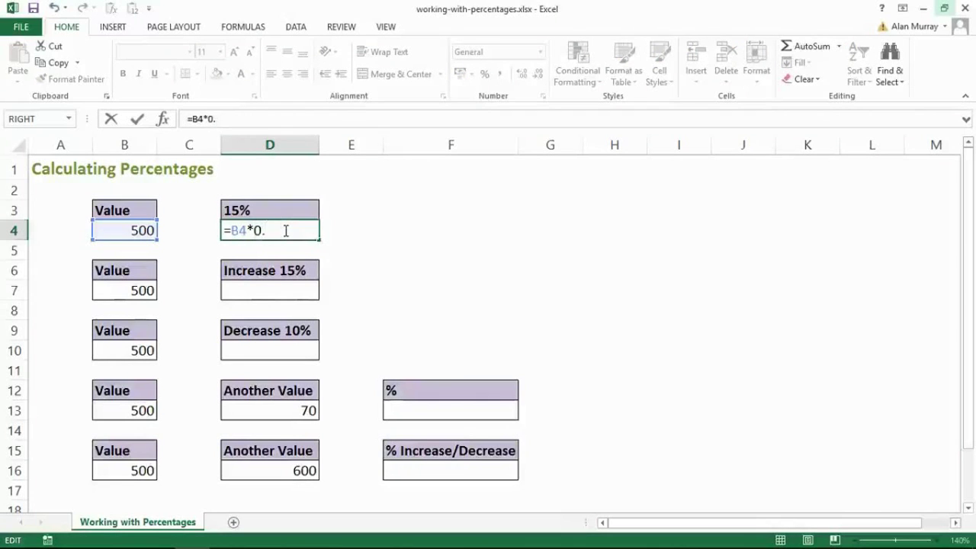
pyautogui.write('15')
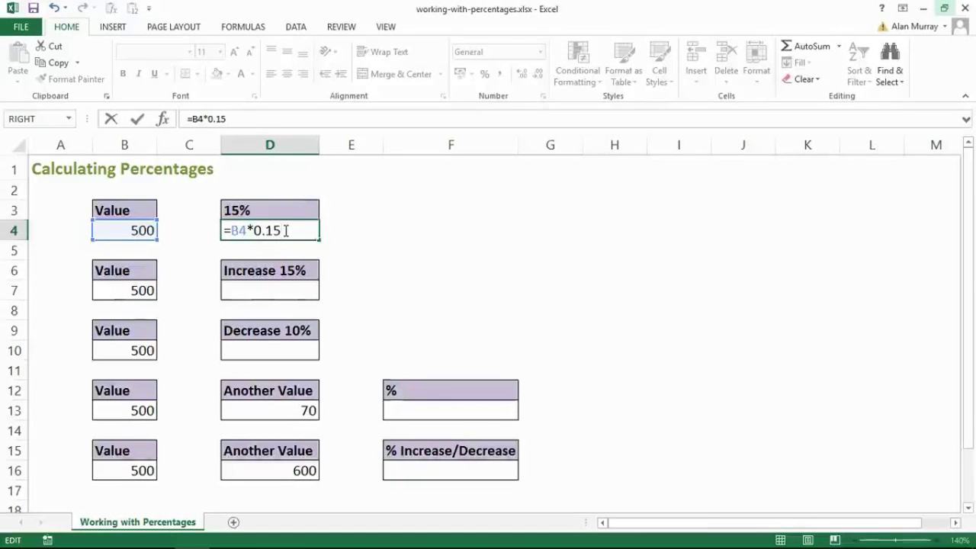
pyautogui.press('Return')
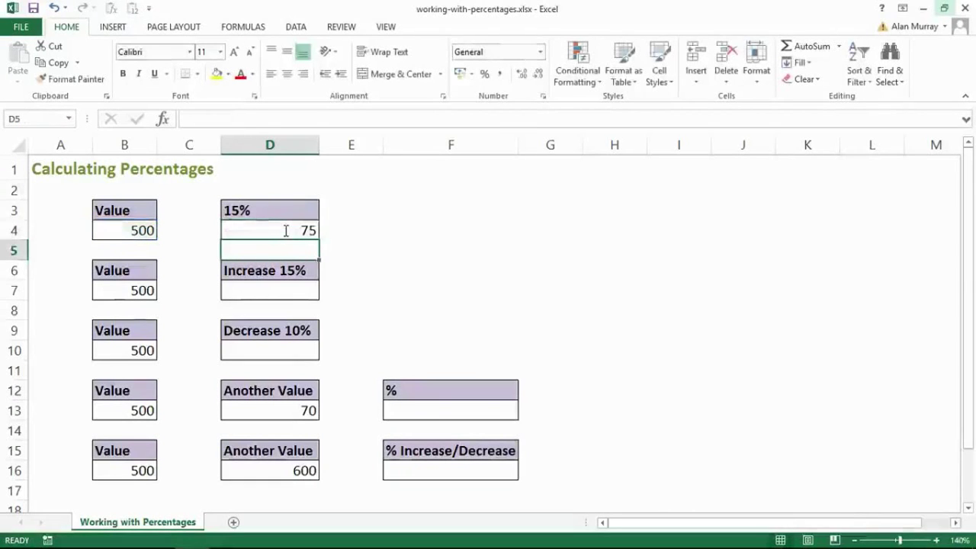
# Edit the formula in D4 to use a percentage multiplier again, as =B4*15%
pyautogui.click(286, 231)
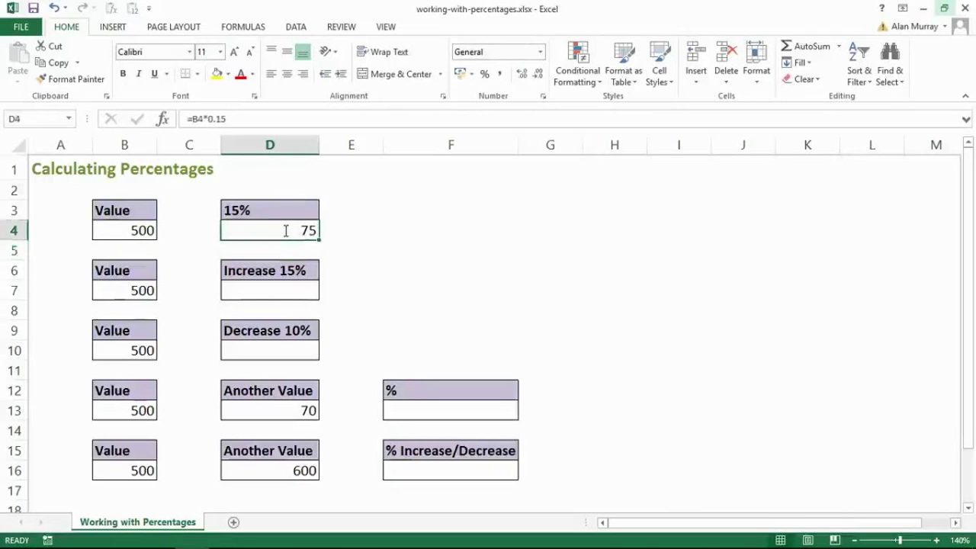
pyautogui.doubleClick(286, 231)
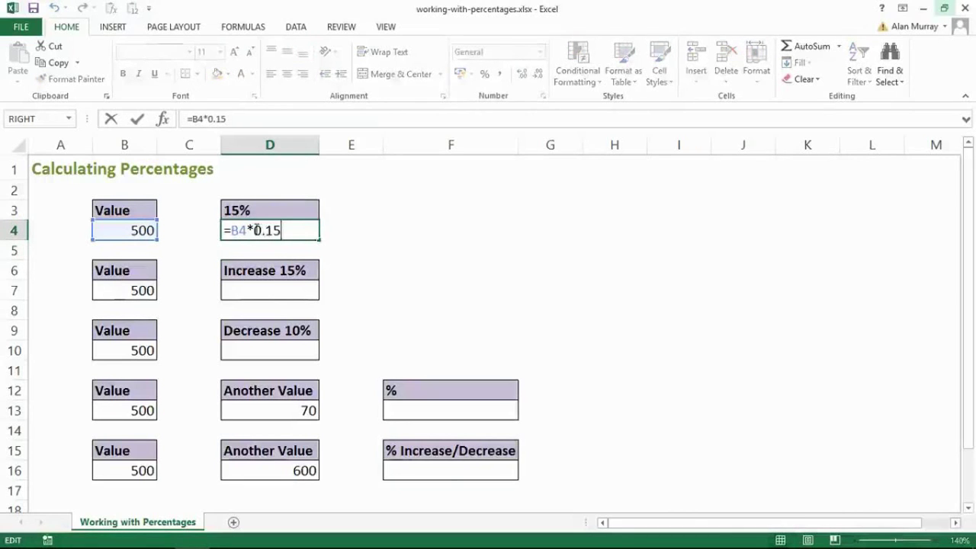
pyautogui.moveTo(268, 230); pyautogui.dragTo(269, 230)
pyautogui.press('BackSpace')
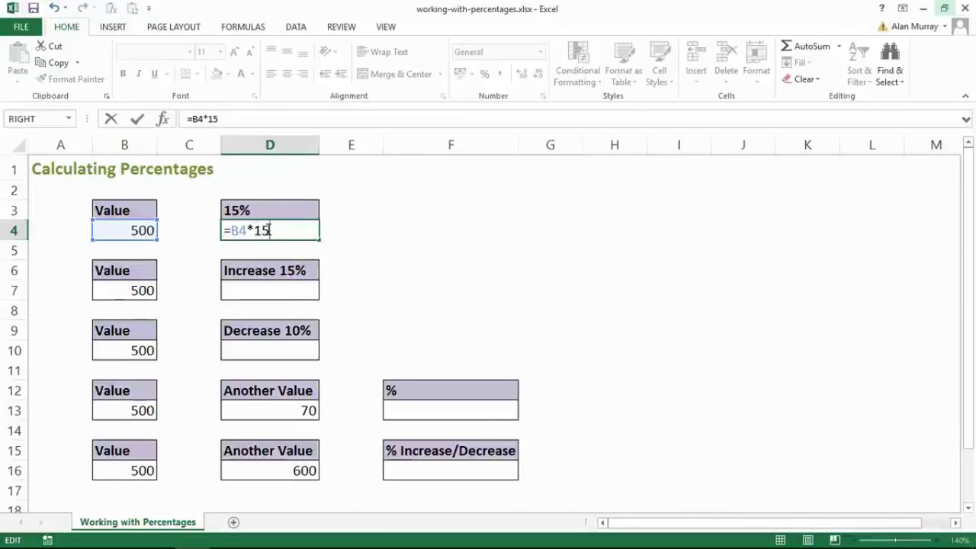
pyautogui.write('%')
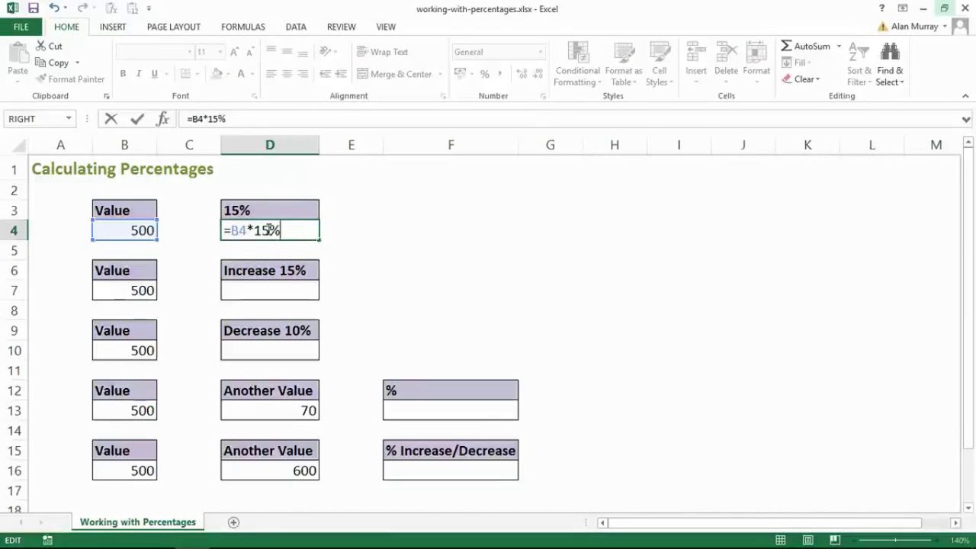
pyautogui.moveTo(268, 229); pyautogui.dragTo(299, 237)
pyautogui.click(297, 237)
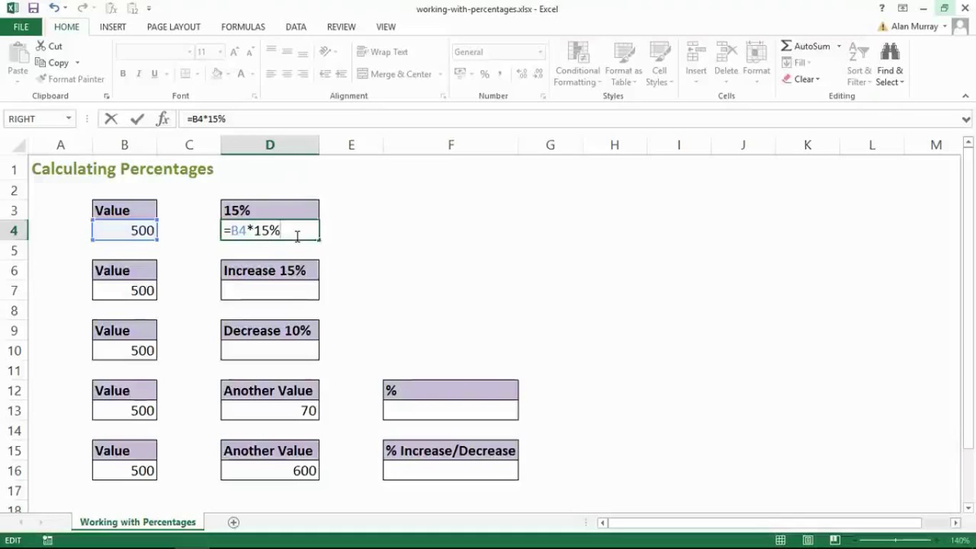
pyautogui.press('Return')
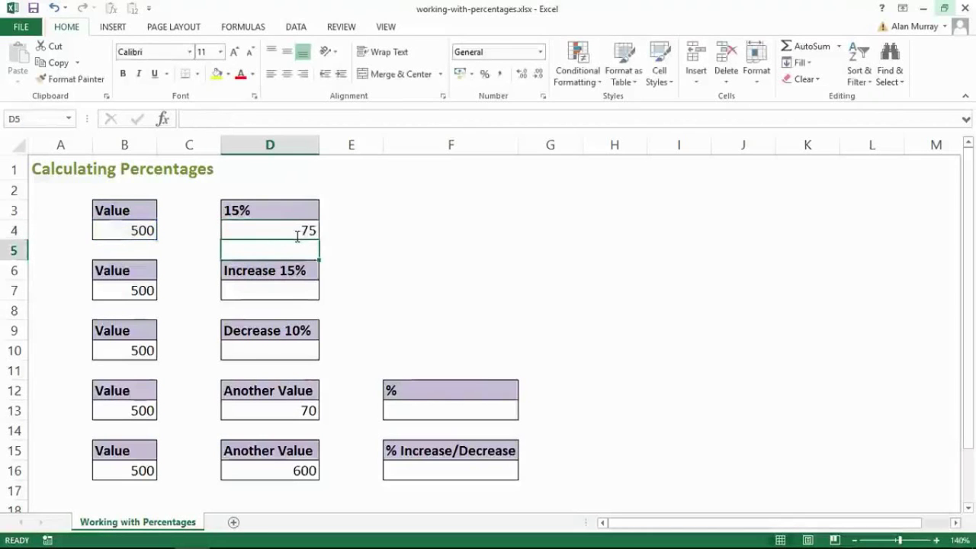
# Enter the formula =B7*115% in cell D7 to increase the value by 15%
pyautogui.press('Down')
pyautogui.press('Down')
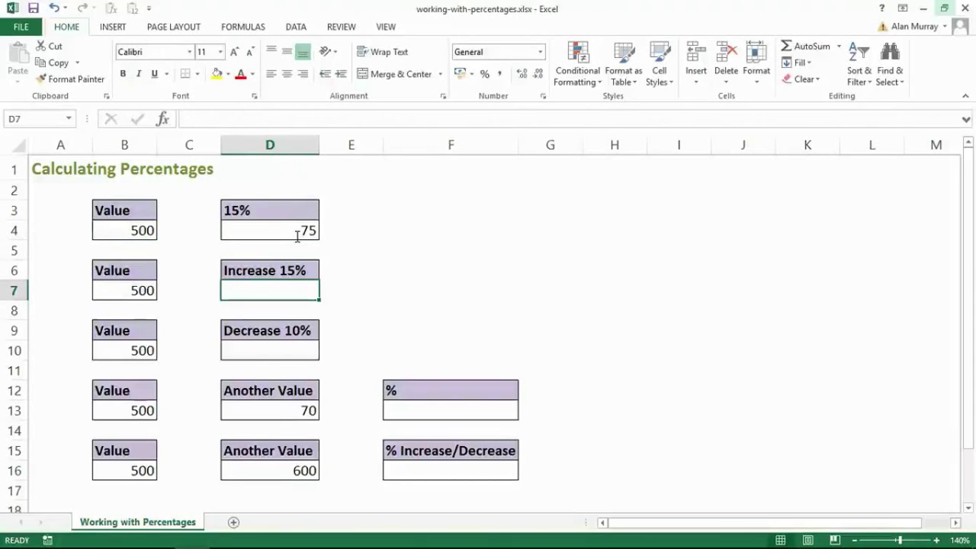
pyautogui.write('=')
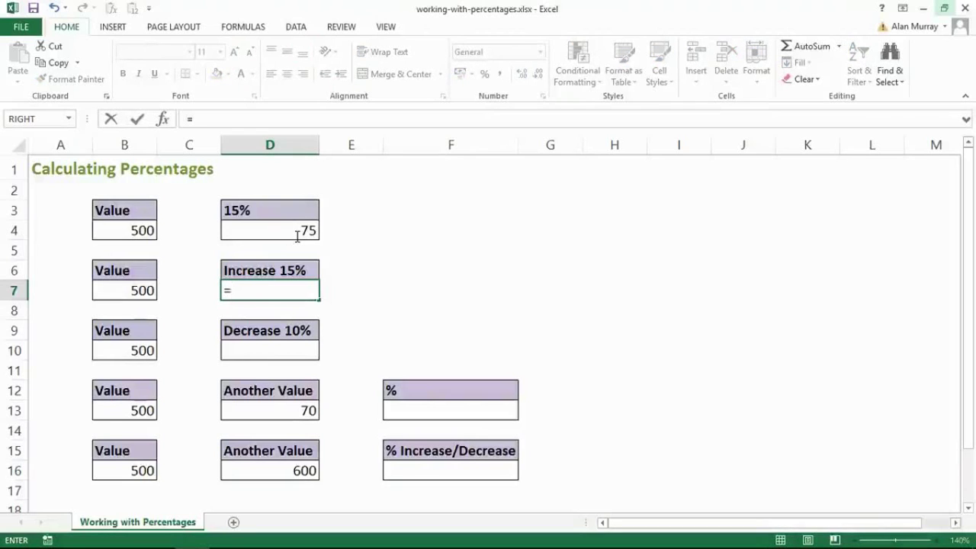
pyautogui.press('Left')
pyautogui.press('Left')
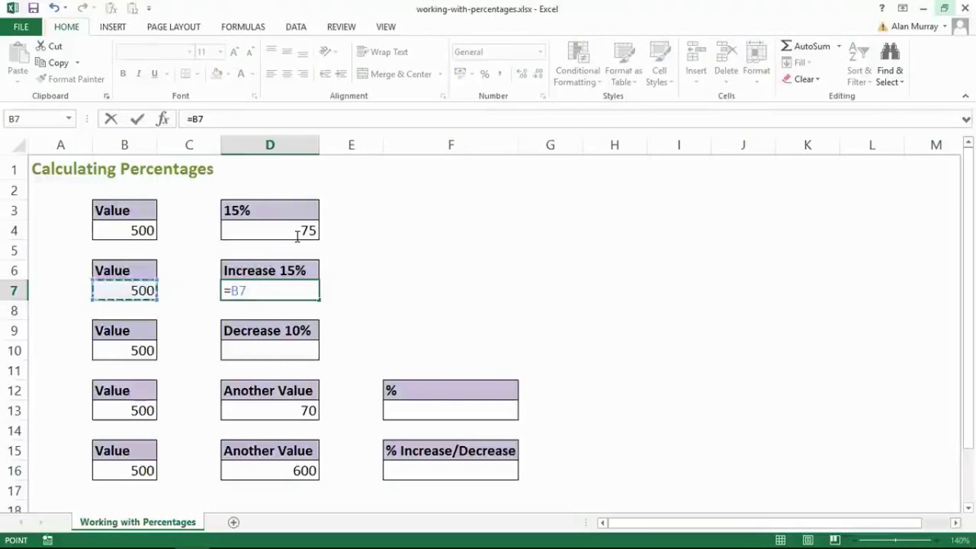
pyautogui.write('*')
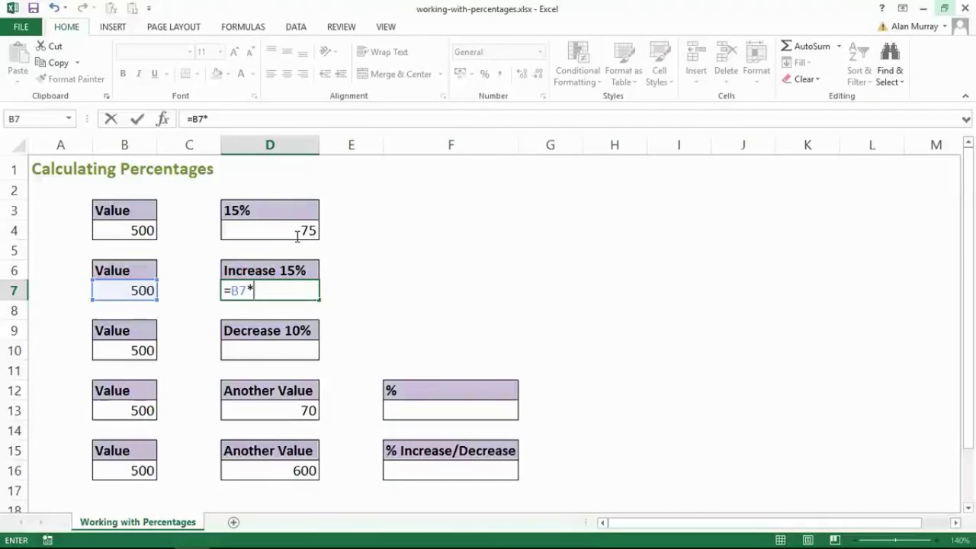
pyautogui.write('115%')
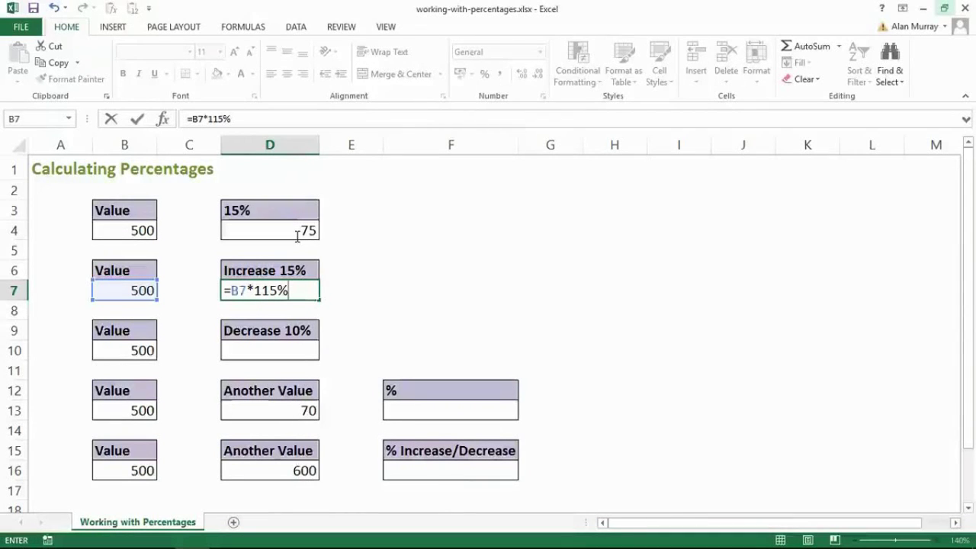
pyautogui.press('Return')
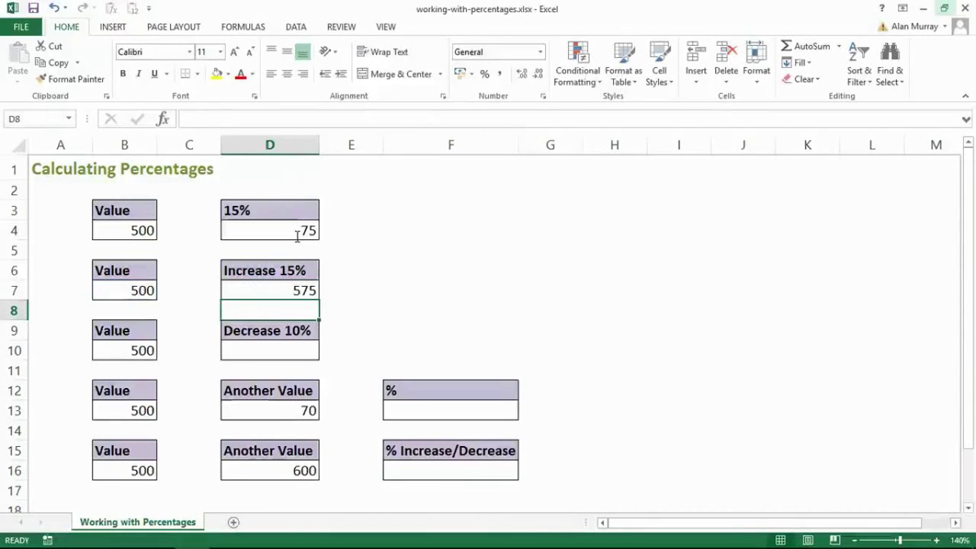
pyautogui.click(305, 230)
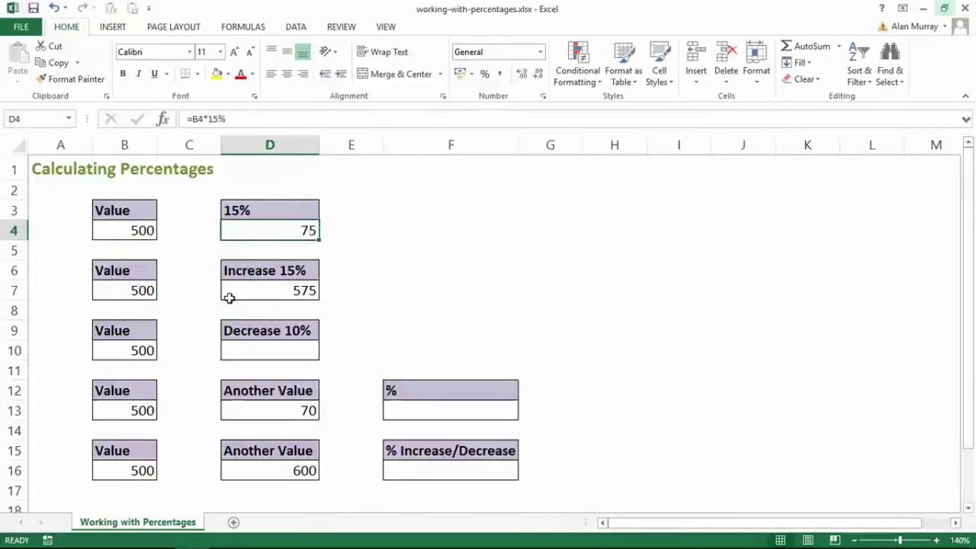
pyautogui.click(142, 290)
pyautogui.click(283, 236)
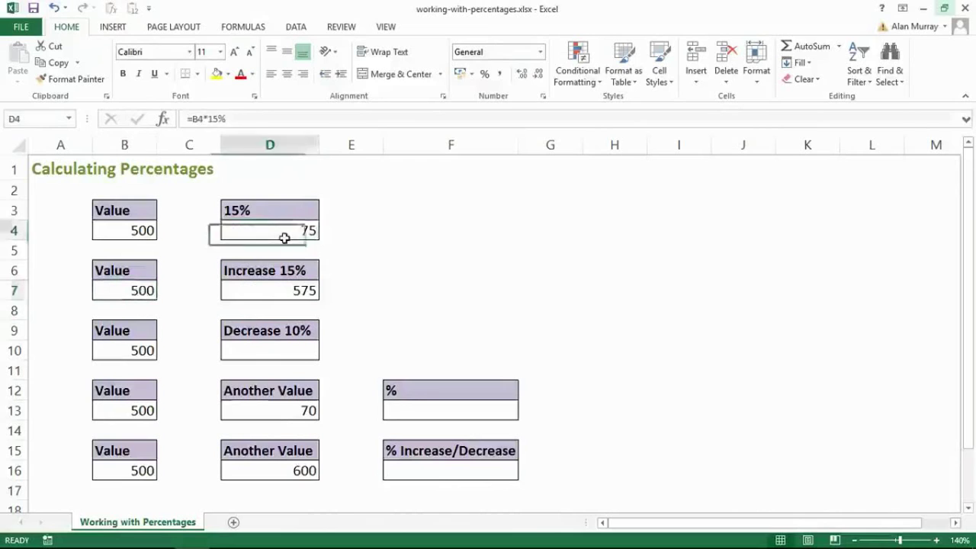
# Enter the formula =B10*90% in cell D10 to decrease the value by 10%
pyautogui.click(295, 294)
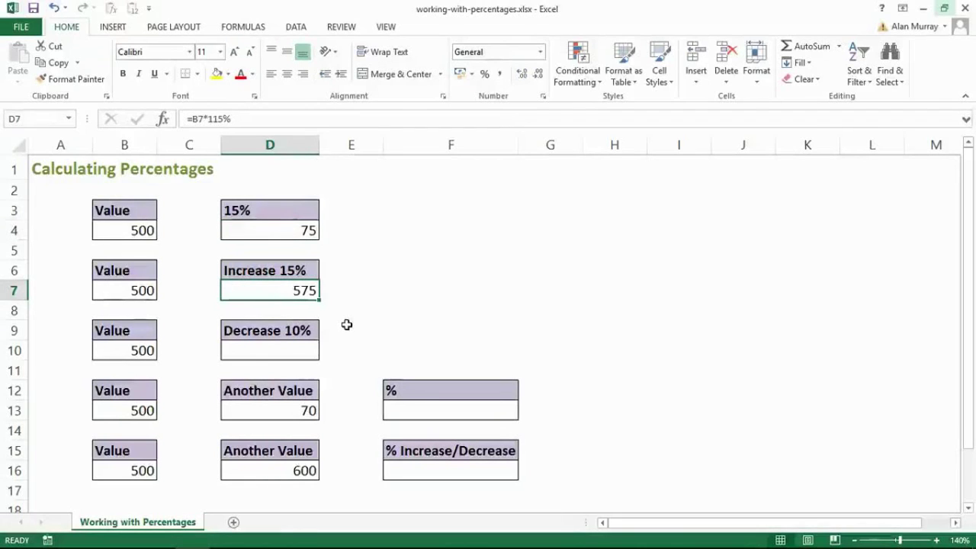
pyautogui.click(293, 347)
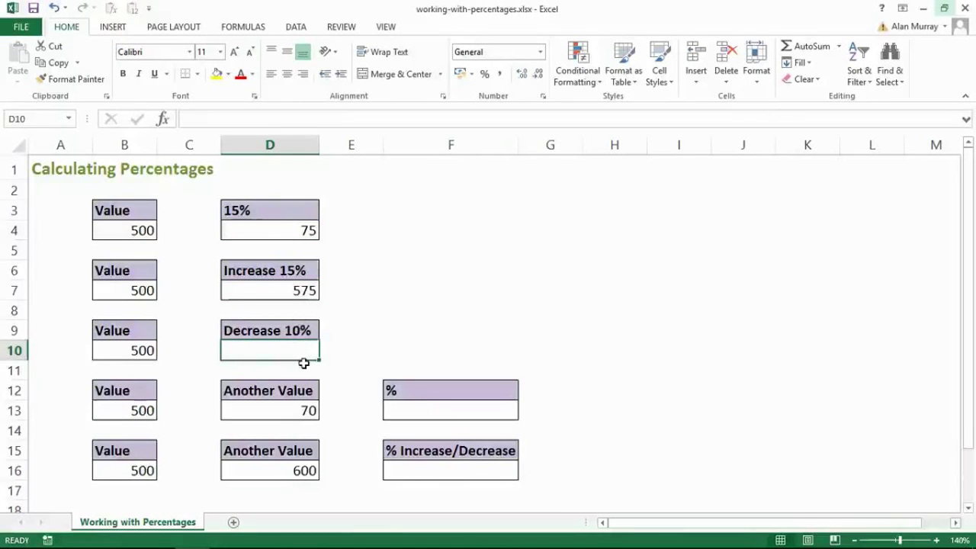
pyautogui.write('=')
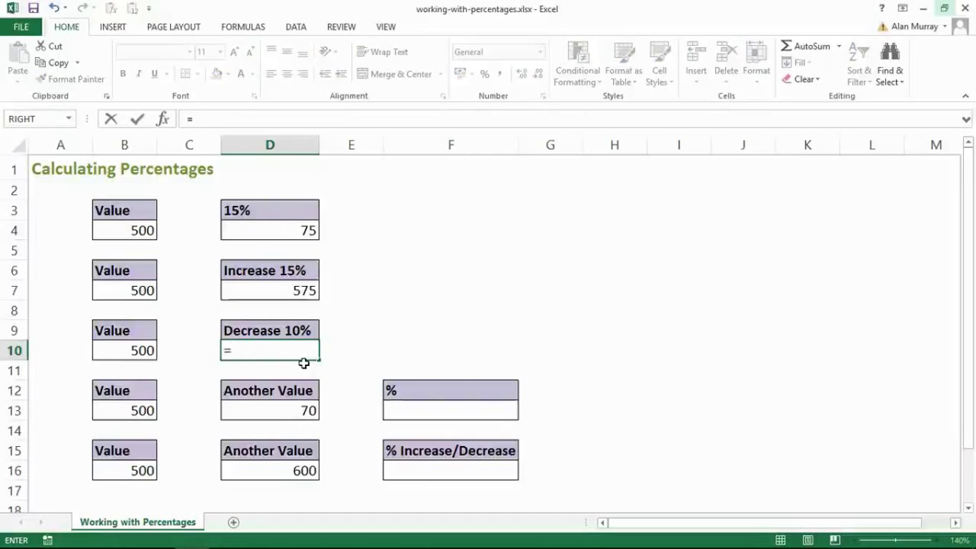
pyautogui.press('Left')
pyautogui.press('Left')
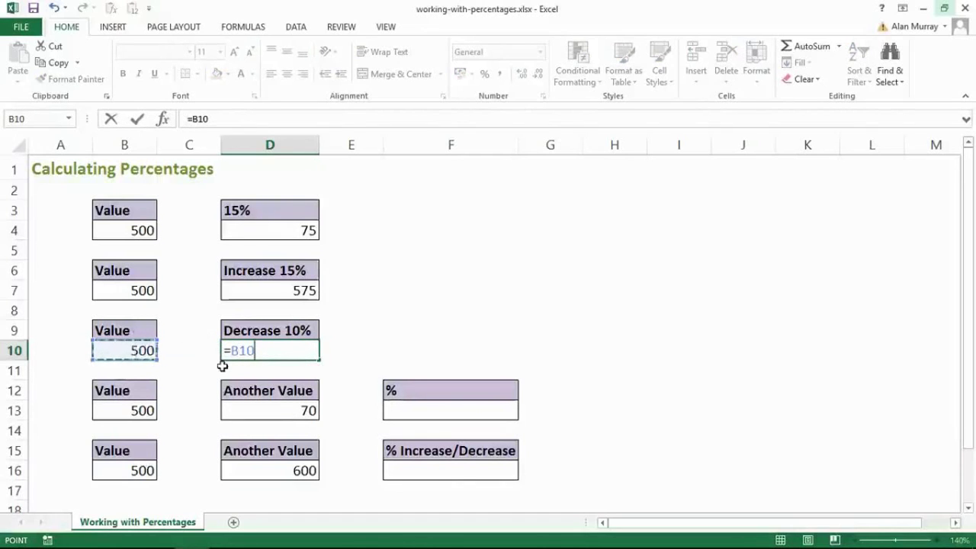
pyautogui.write('*90')
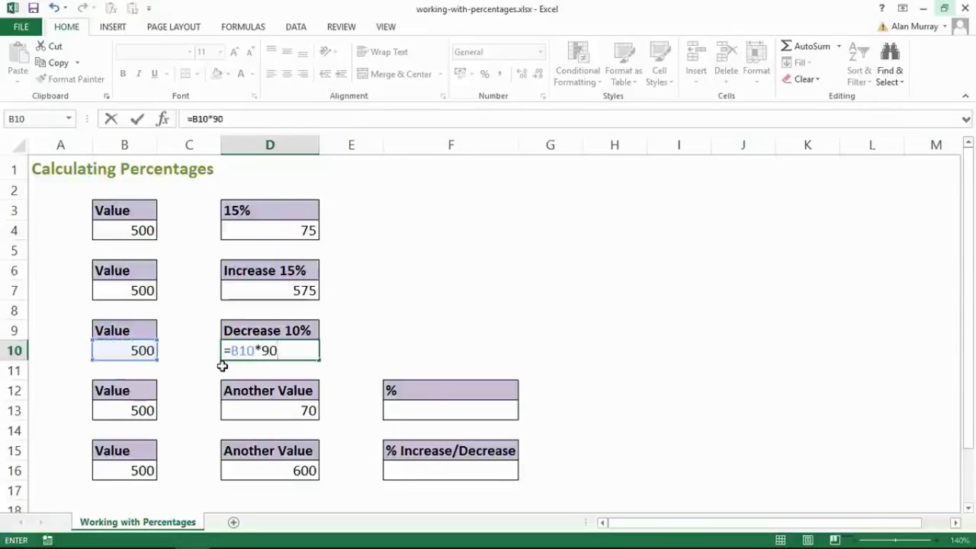
pyautogui.write('%')
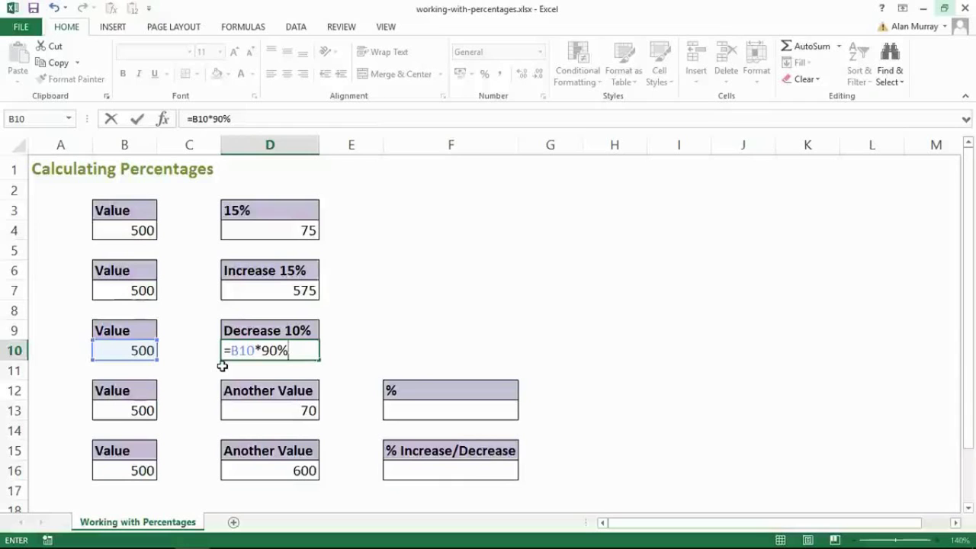
pyautogui.press('Return')
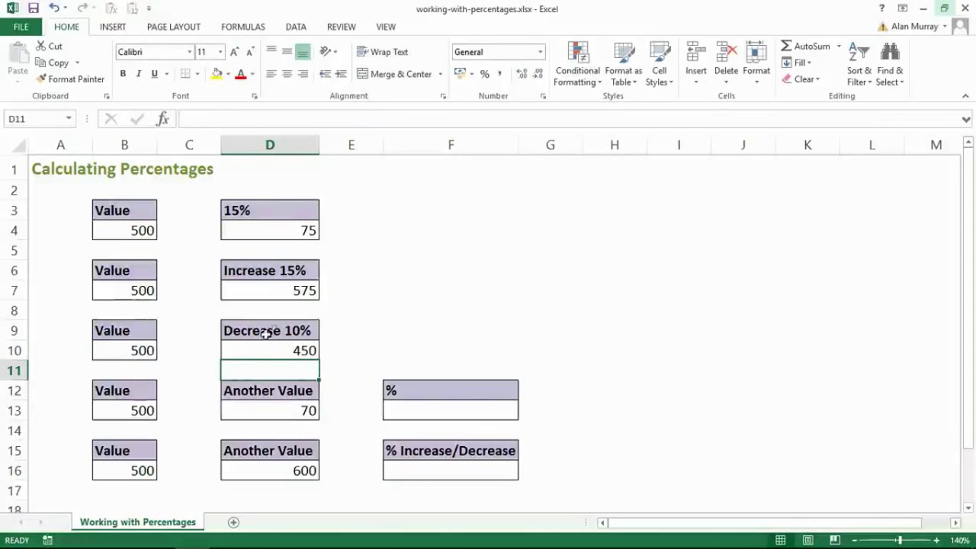
# Enter the formula =D13/B13 in cell F13 to express the other value as a proportion of the first
pyautogui.click(404, 411)
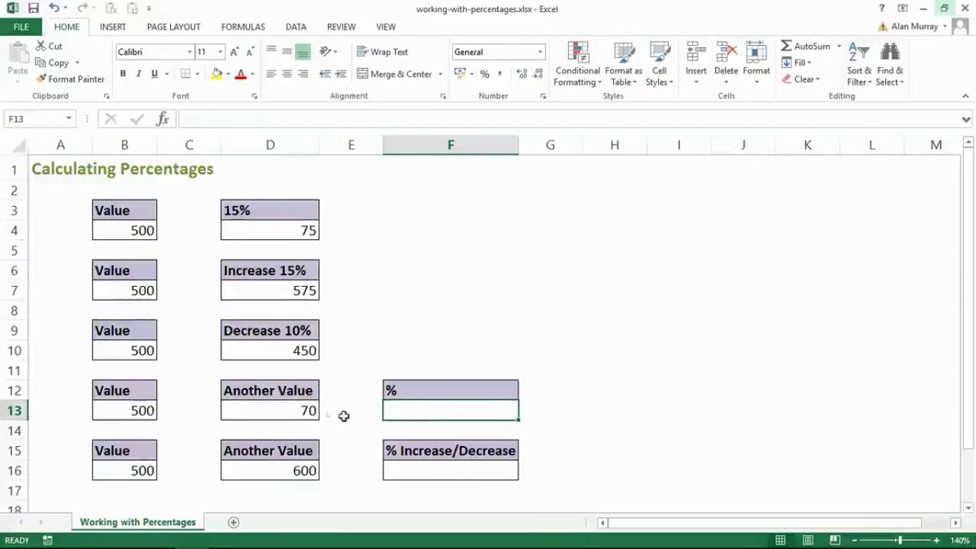
pyautogui.click(308, 412)
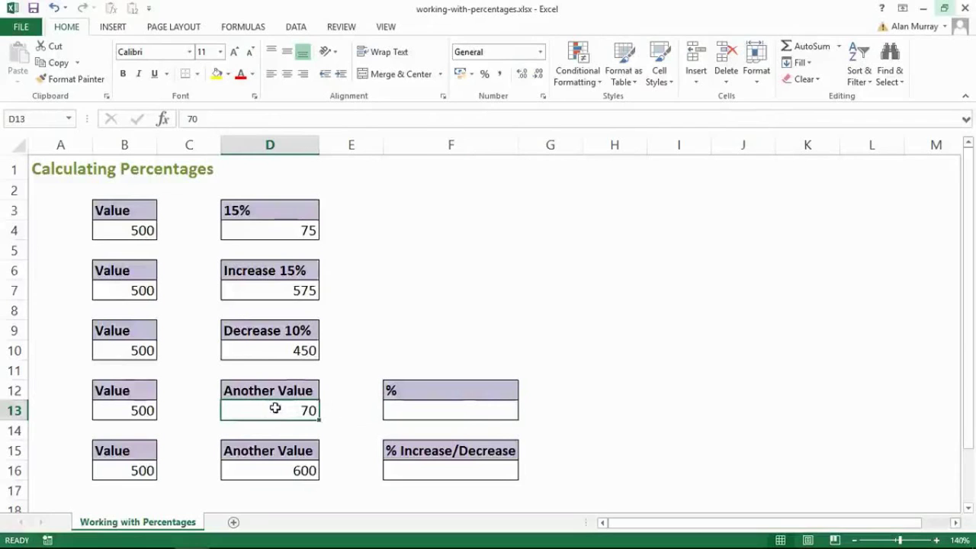
pyautogui.click(120, 407)
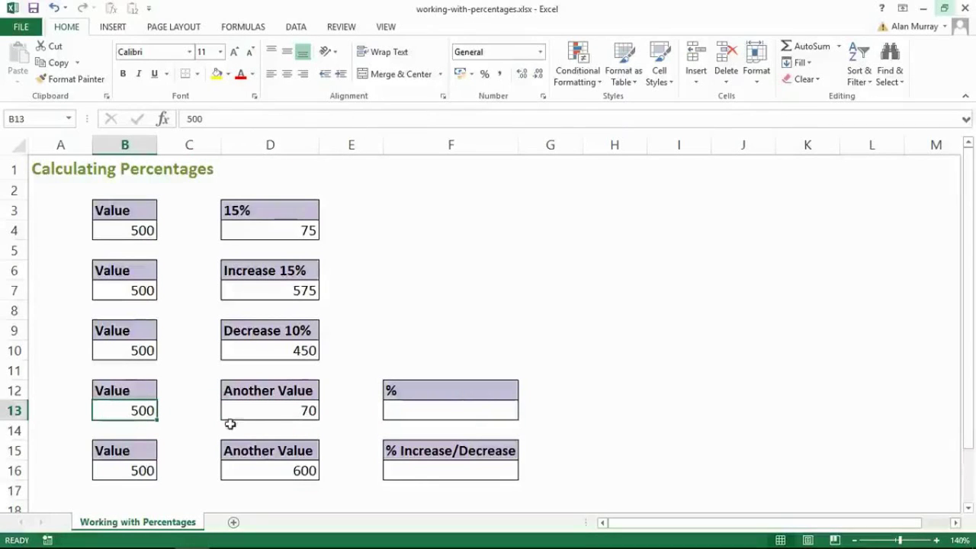
pyautogui.click(267, 410)
pyautogui.click(142, 410)
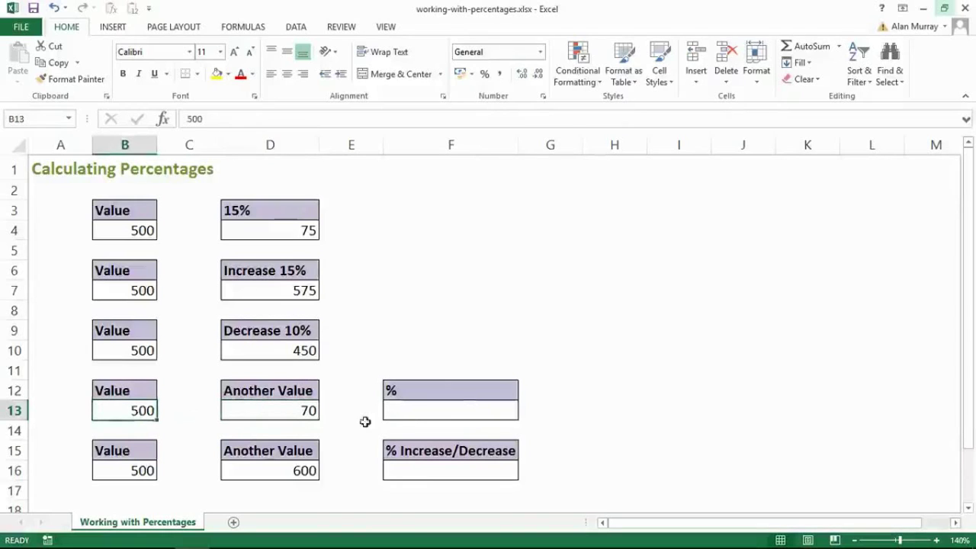
pyautogui.click(411, 414)
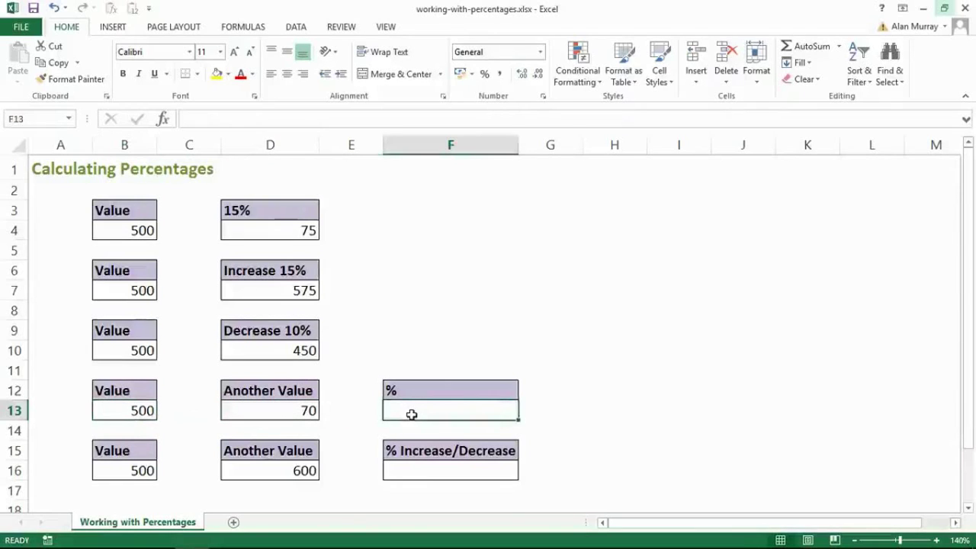
pyautogui.write('=')
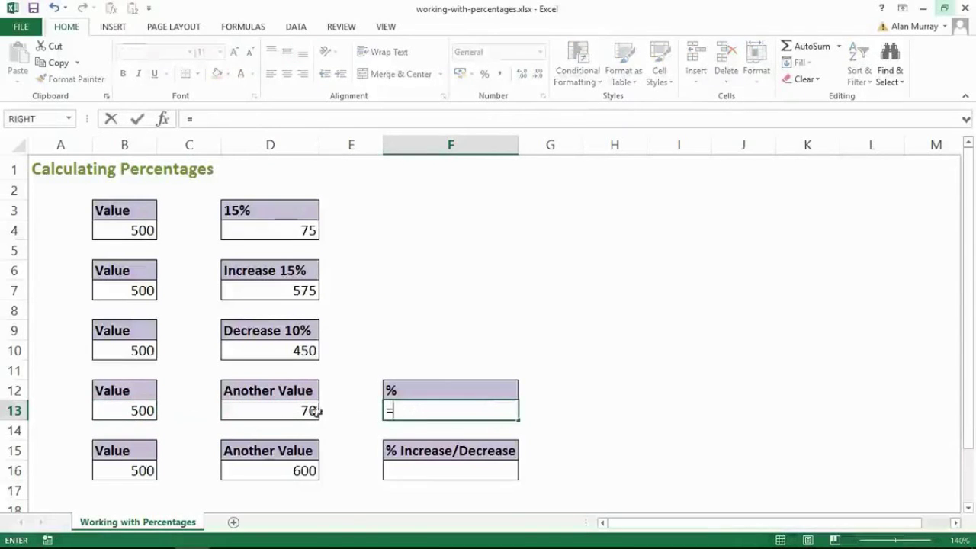
pyautogui.click(308, 411)
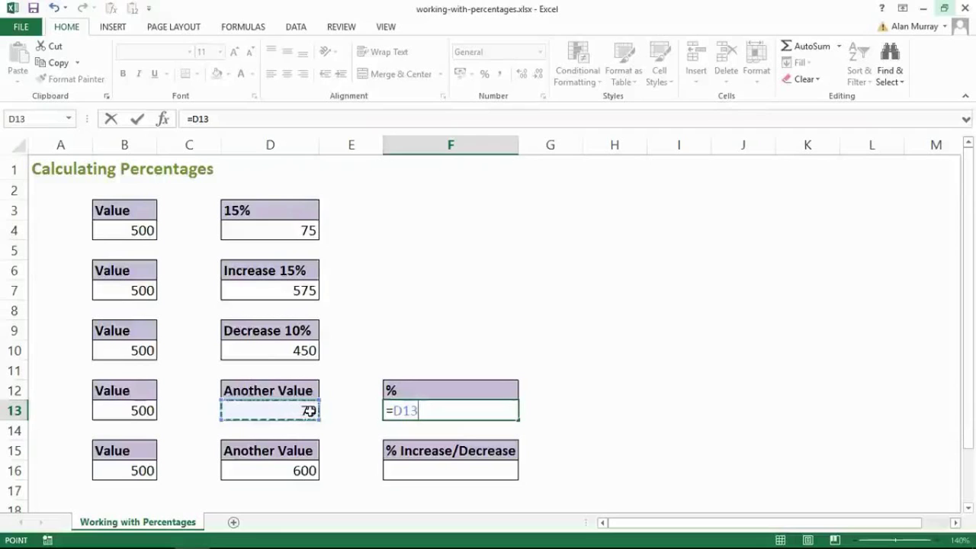
pyautogui.write('/')
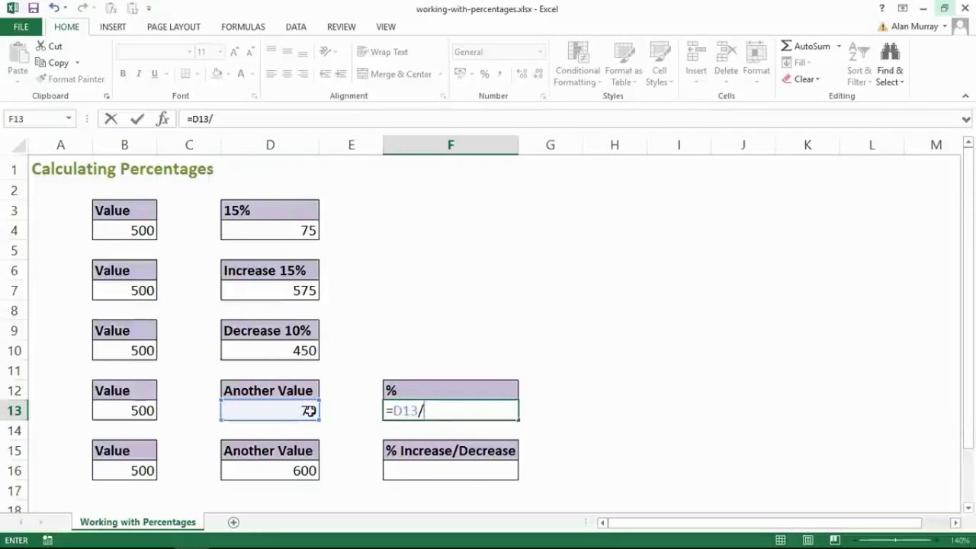
pyautogui.click(145, 411)
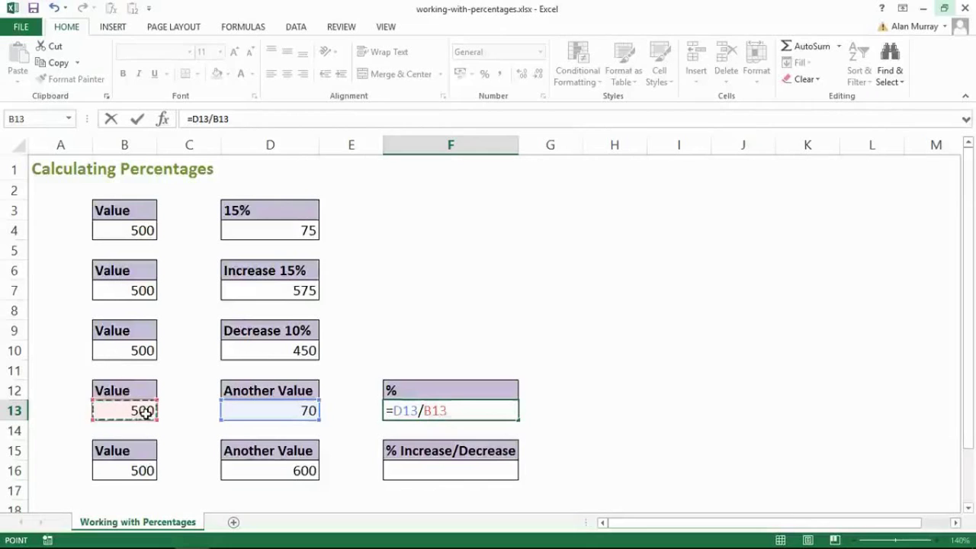
pyautogui.press('Return')
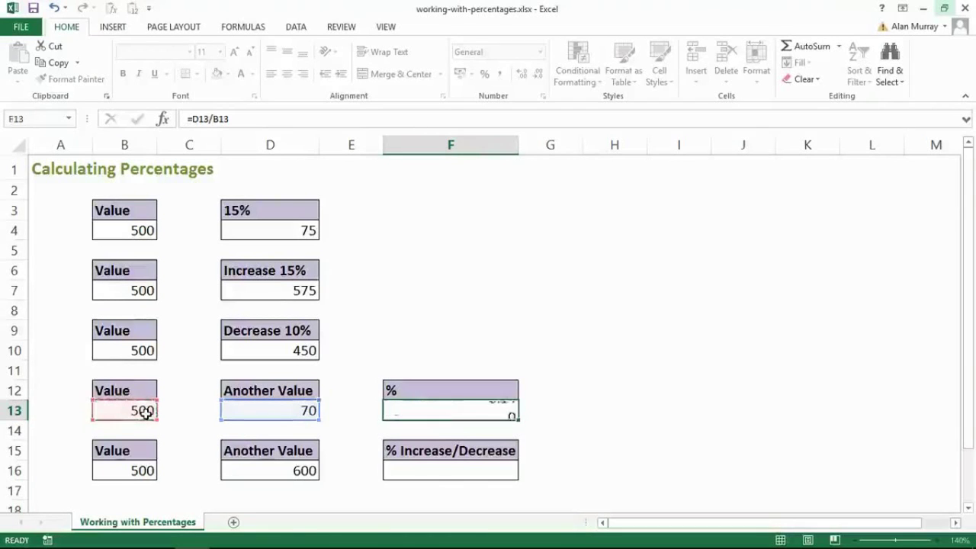
# Format the result in cell F13 as a percentage
pyautogui.click(418, 412)
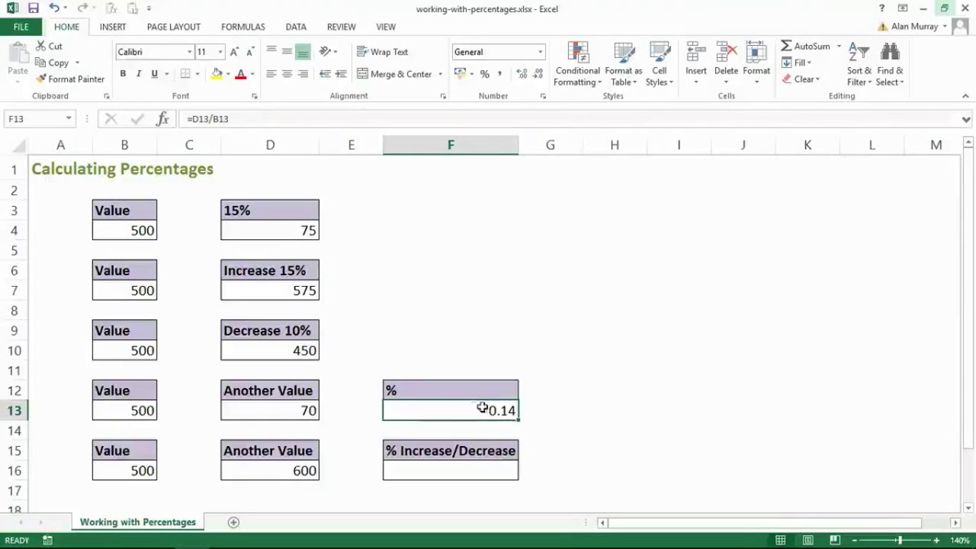
pyautogui.moveTo(481, 409)
pyautogui.mouseDown()
pyautogui.moveTo(656, 348)
pyautogui.moveTo(497, 409)
pyautogui.mouseUp()
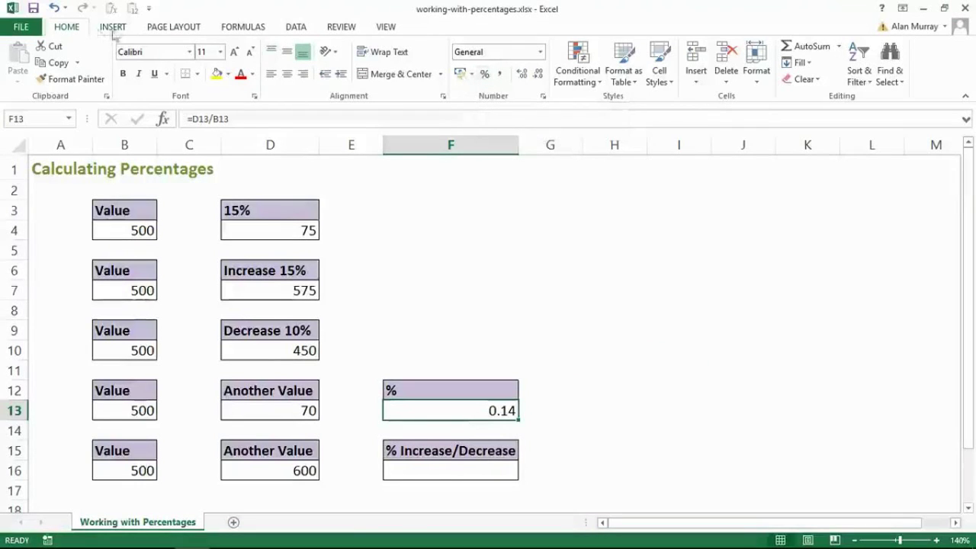
pyautogui.click(485, 79)
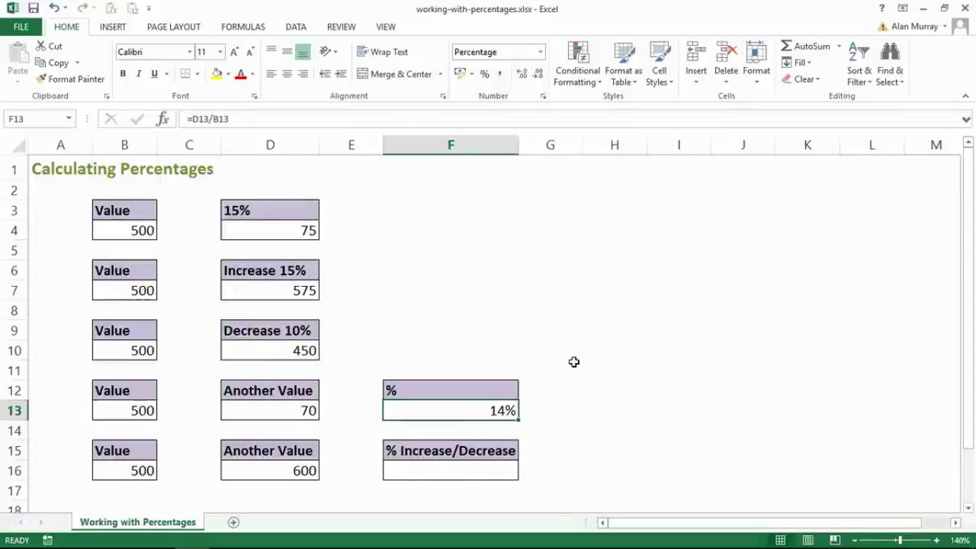
# Write the formula =D16-B16/B16 in cell F16 for the percentage change, keeping it open for editing
pyautogui.click(466, 469)
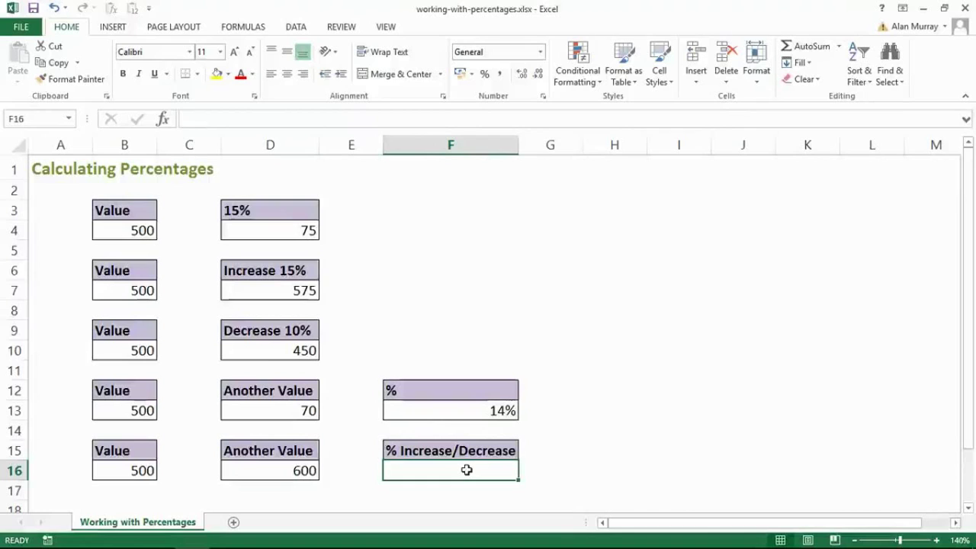
pyautogui.click(122, 466)
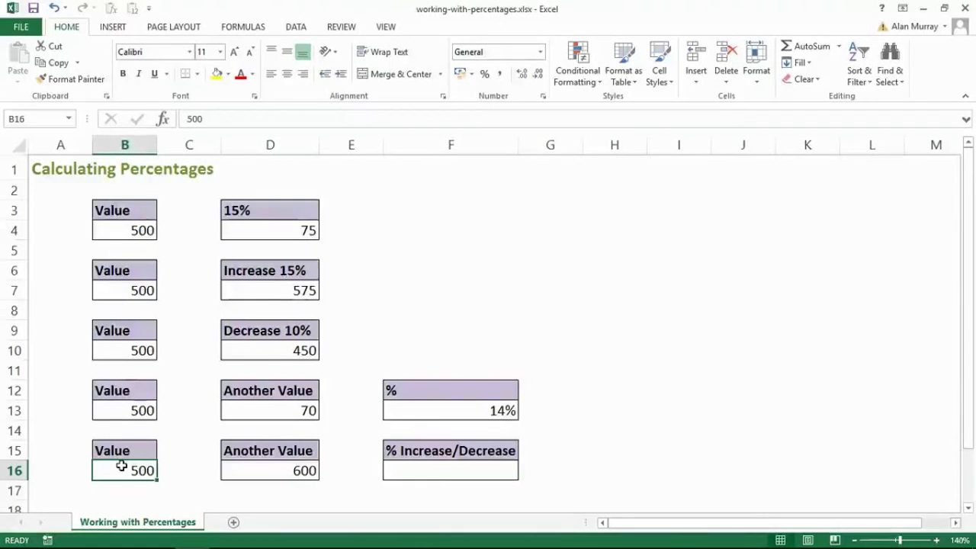
pyautogui.click(245, 476)
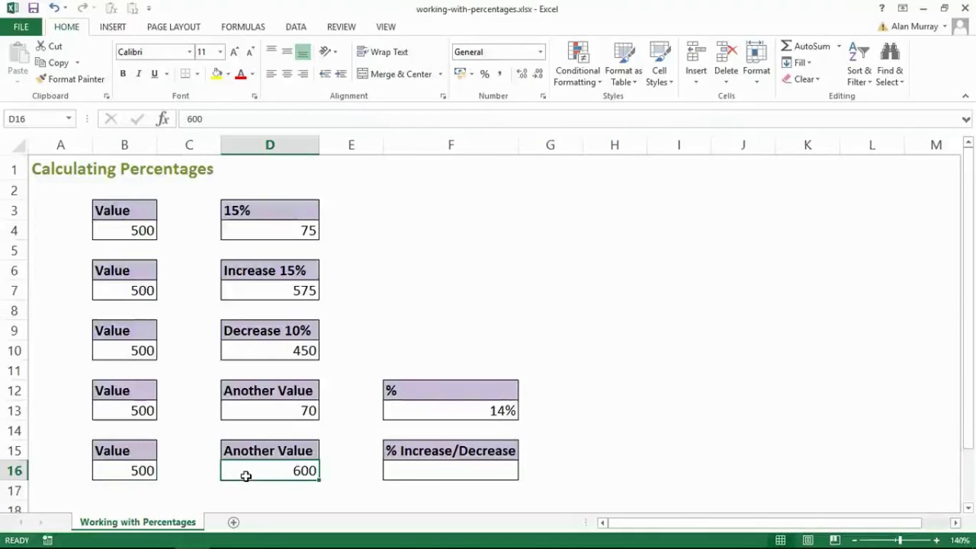
pyautogui.click(131, 470)
pyautogui.click(218, 474)
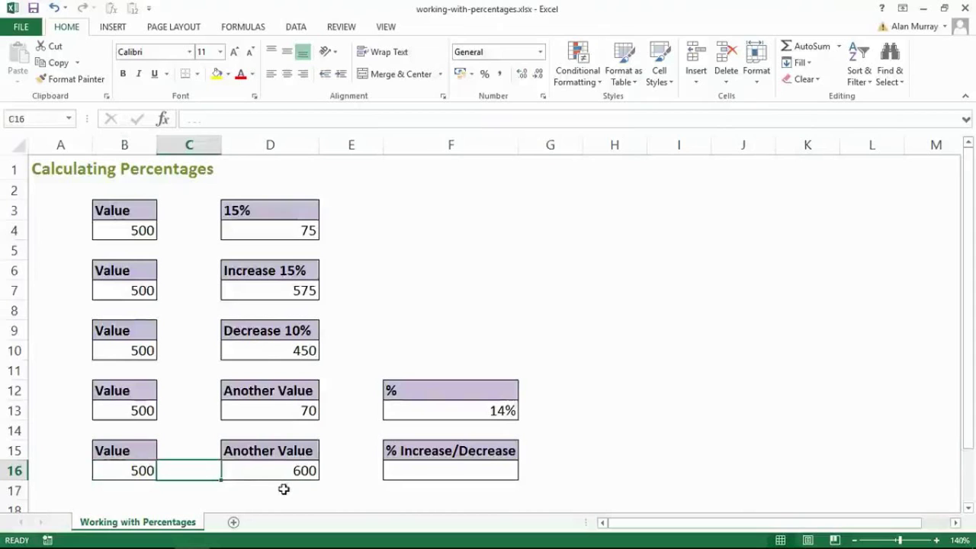
pyautogui.click(422, 467)
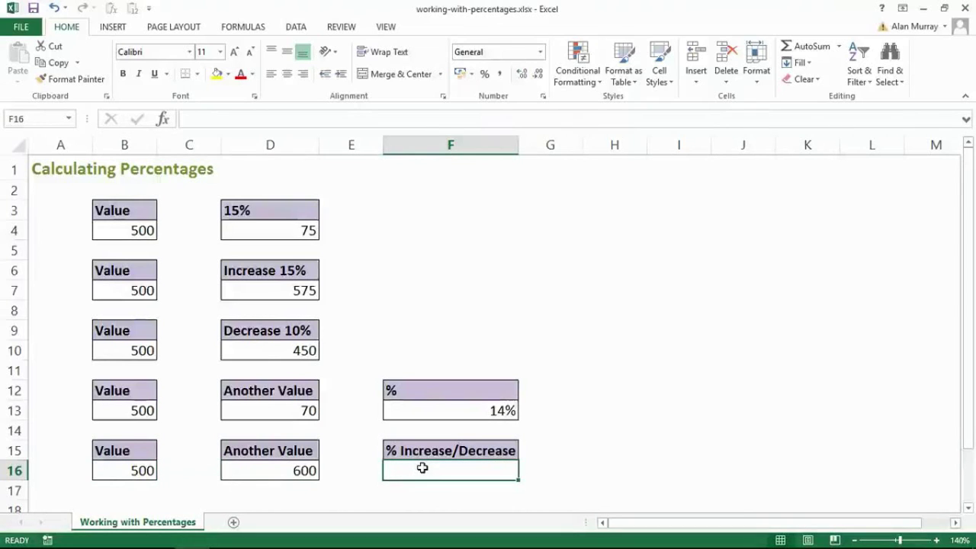
pyautogui.write('=')
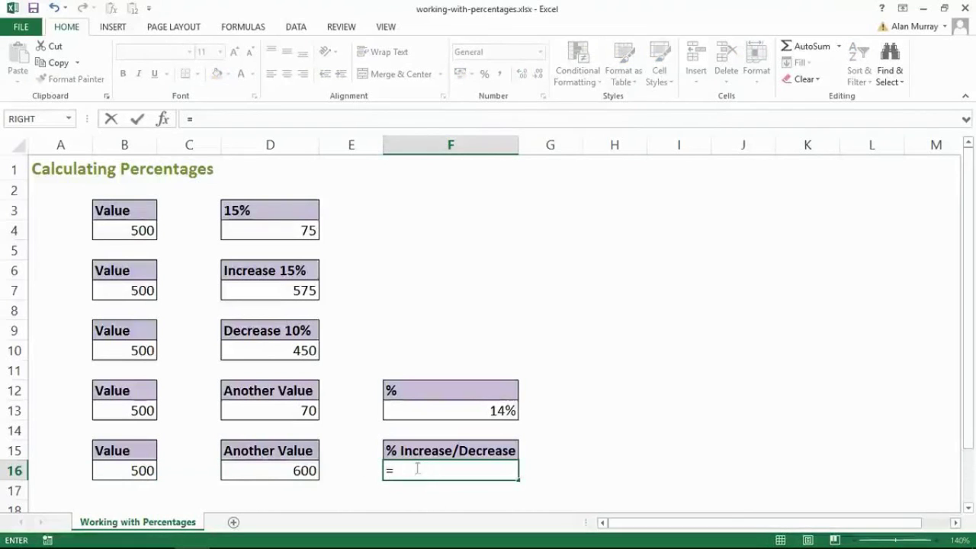
pyautogui.click(295, 470)
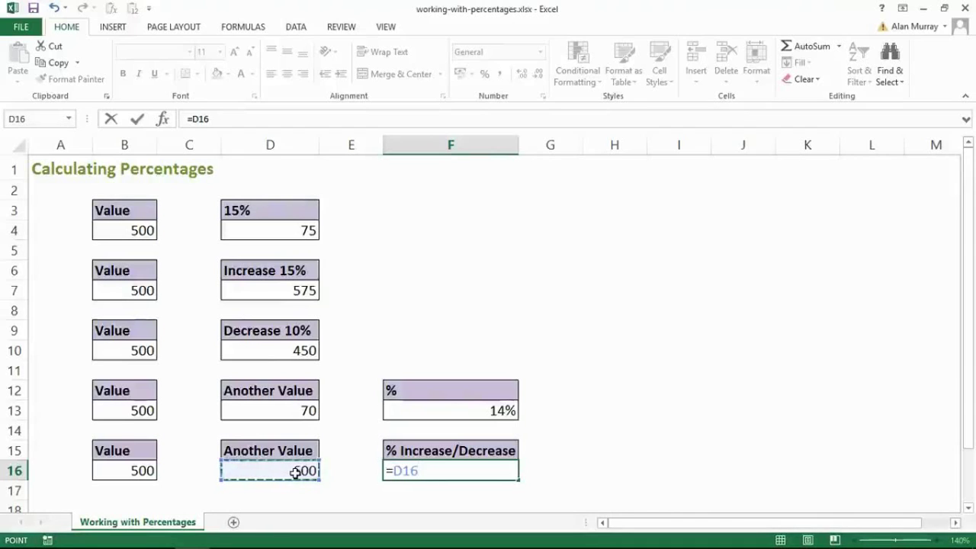
pyautogui.write('-')
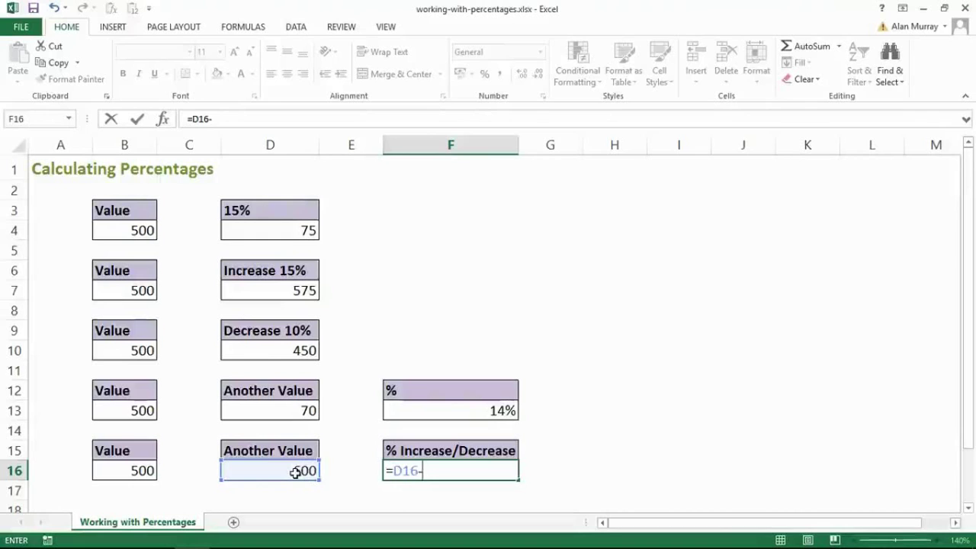
pyautogui.click(146, 472)
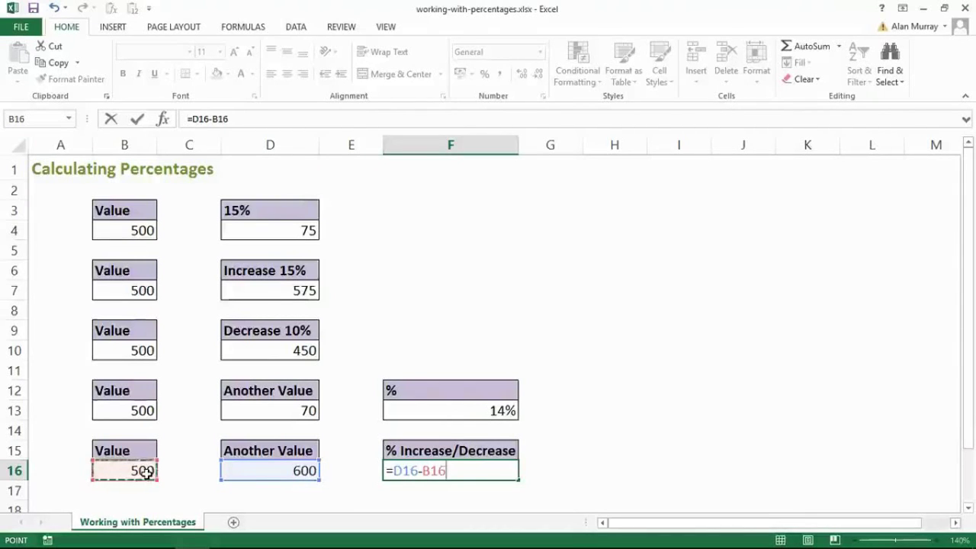
pyautogui.write('/')
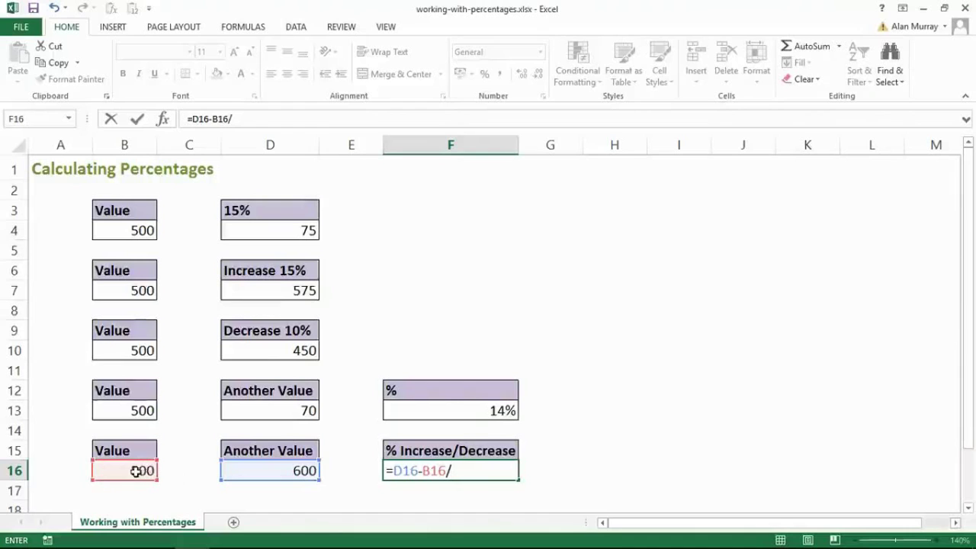
pyautogui.click(135, 472)
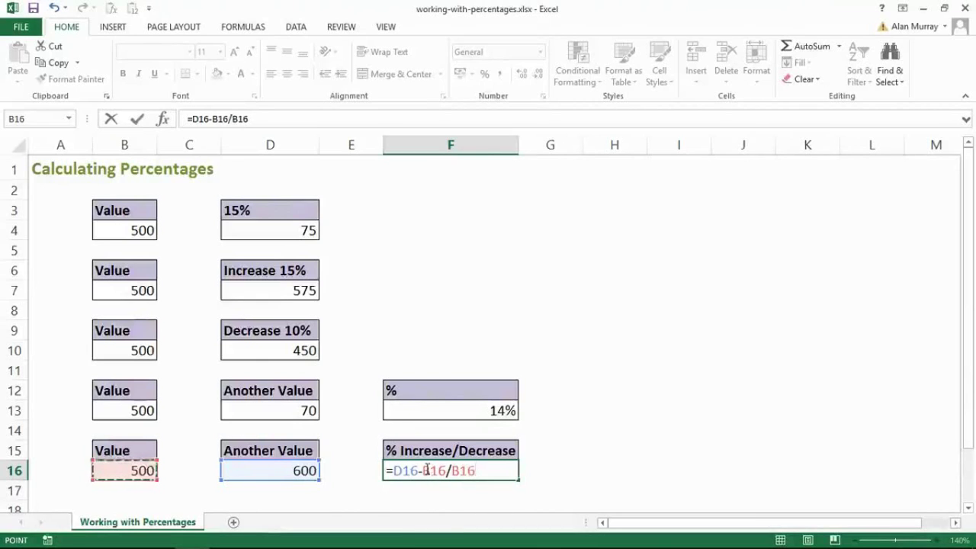
# Add parentheses around the subtraction in cell F16 and commit the formula =(D16-B16)/B16
pyautogui.moveTo(422, 470); pyautogui.dragTo(477, 471)
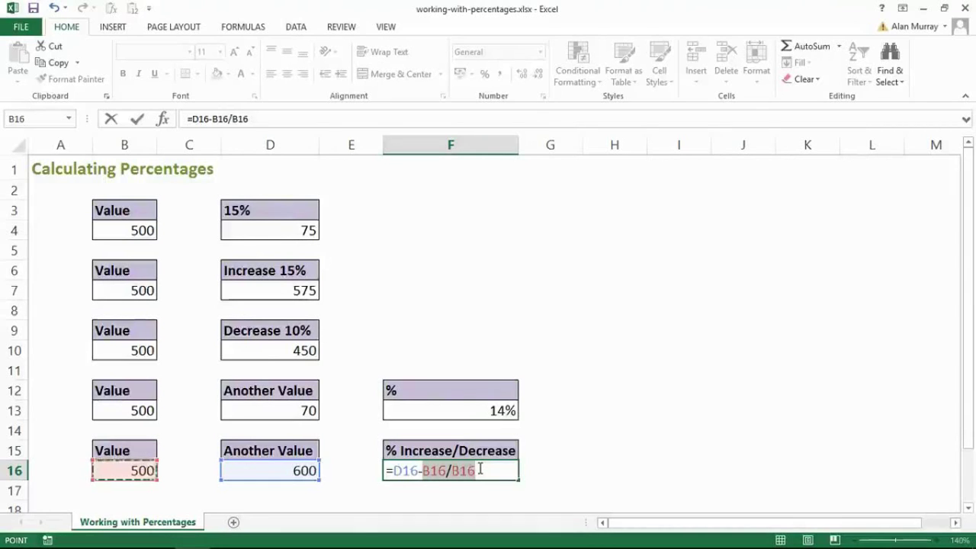
pyautogui.click(480, 470)
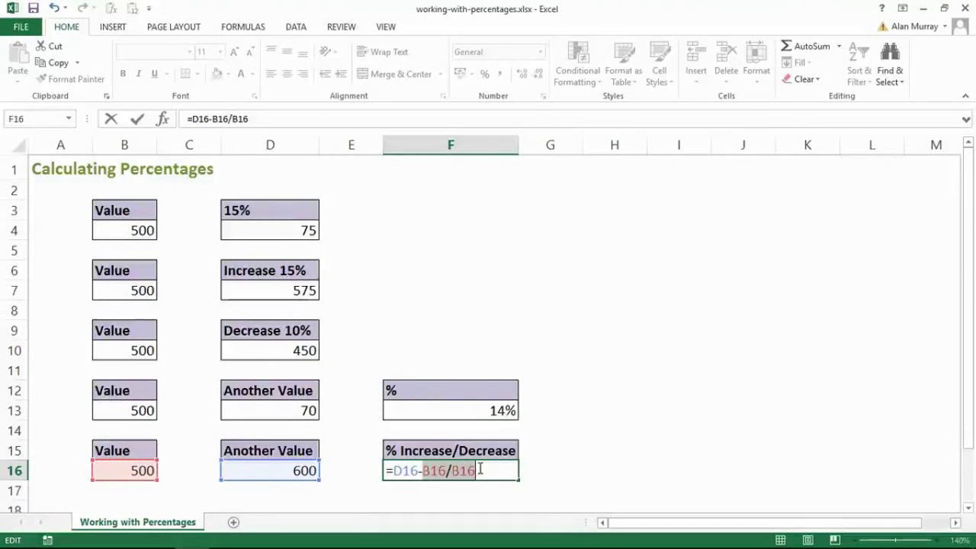
pyautogui.click(393, 470)
pyautogui.write('(')
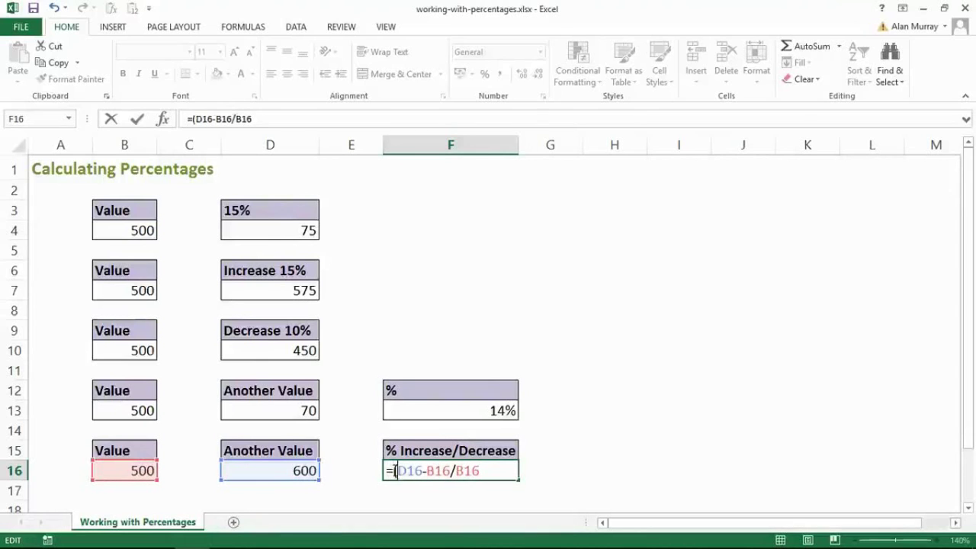
pyautogui.click(450, 471)
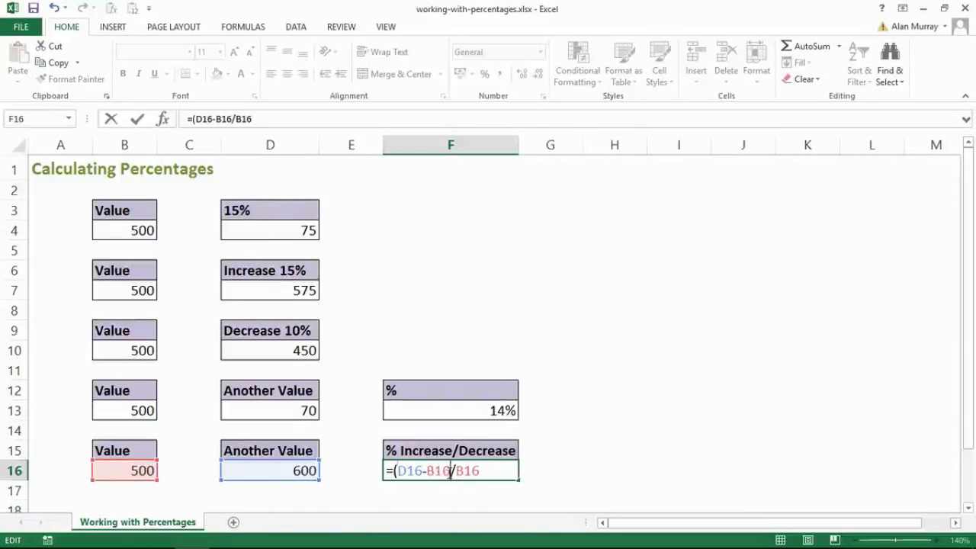
pyautogui.write(')')
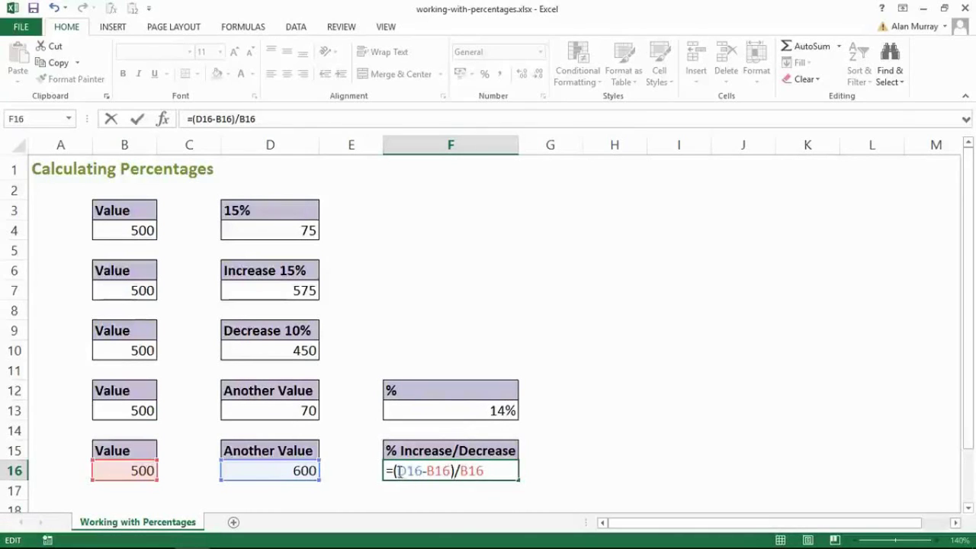
pyautogui.moveTo(396, 471); pyautogui.dragTo(485, 471)
pyautogui.click(492, 471)
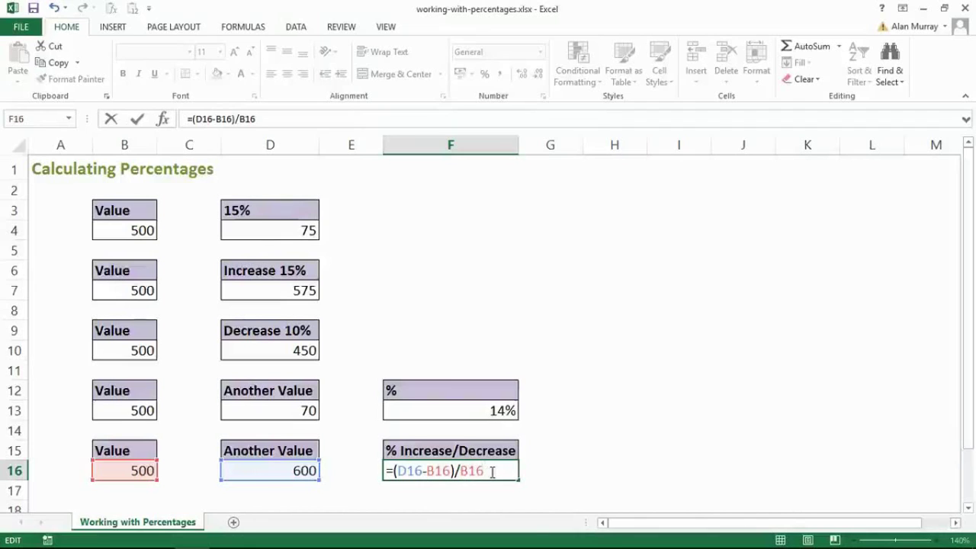
pyautogui.press('Return')
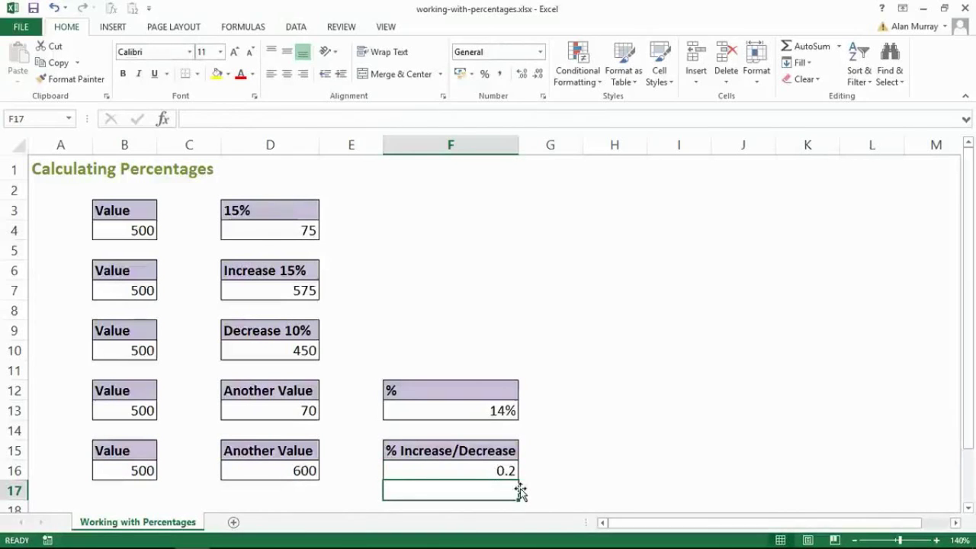
# Format the percentage change result in cell F16 as a percentage
pyautogui.click(495, 470)
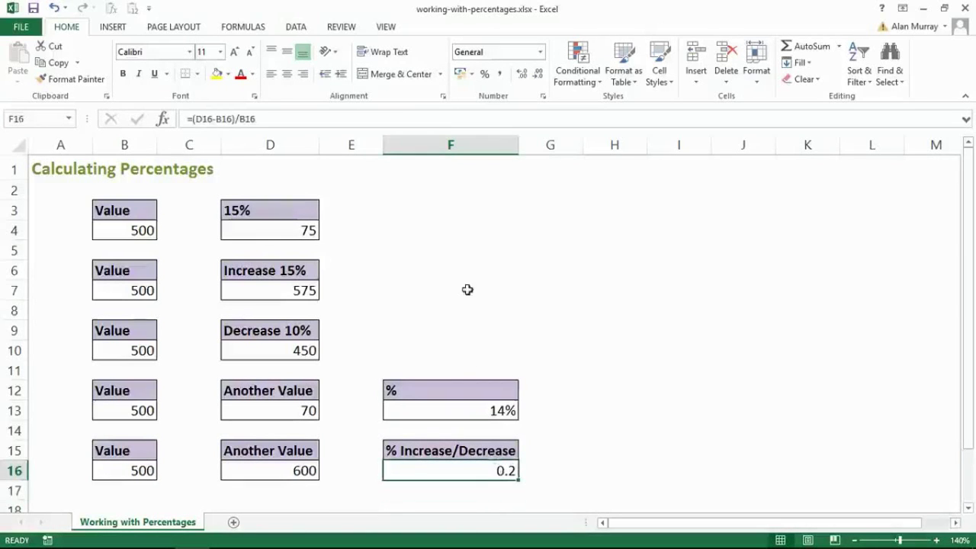
pyautogui.click(484, 74)
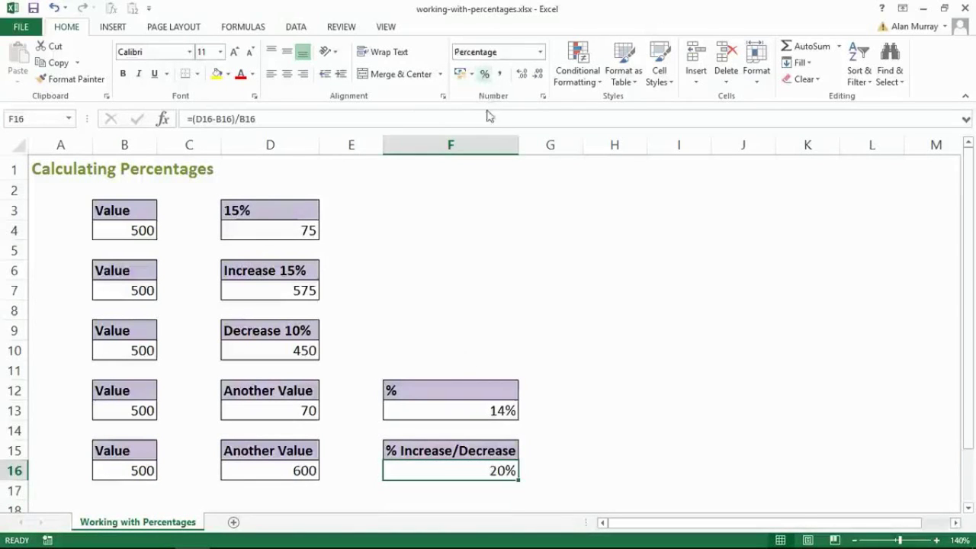
pyautogui.click(544, 406)
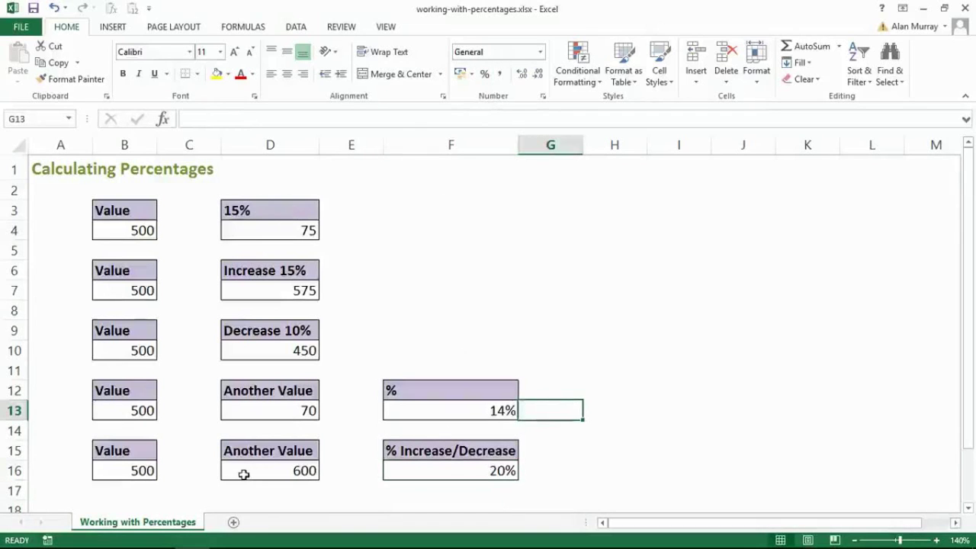
# Set the other value in cell D16 to 450 to test the formula with a decrease
pyautogui.moveTo(126, 468); pyautogui.dragTo(279, 468)
pyautogui.click(283, 468)
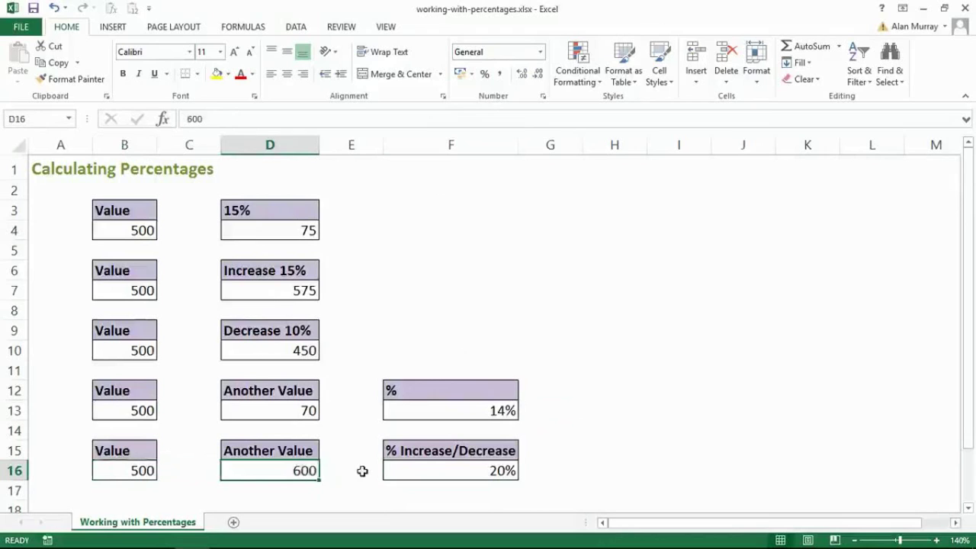
pyautogui.click(363, 471)
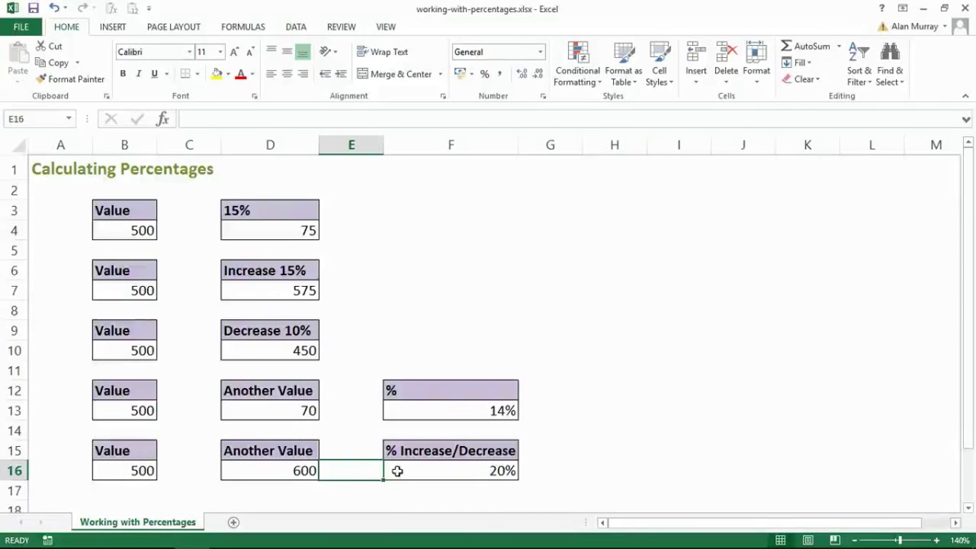
pyautogui.click(279, 472)
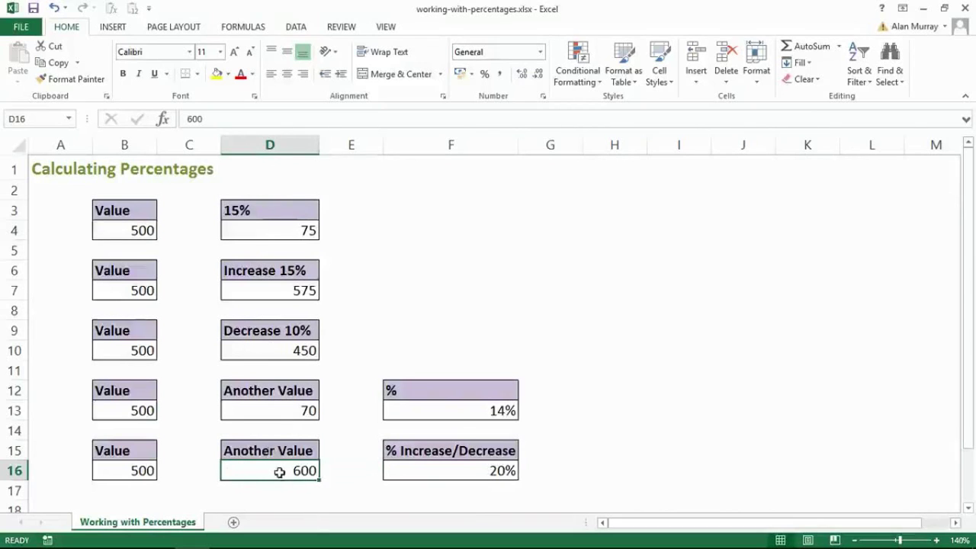
pyautogui.write('450')
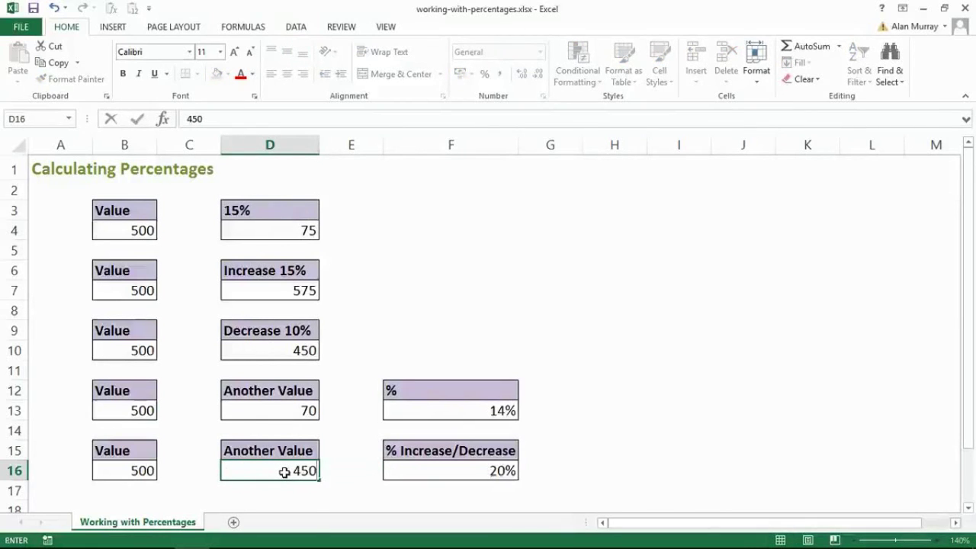
pyautogui.press('Return')
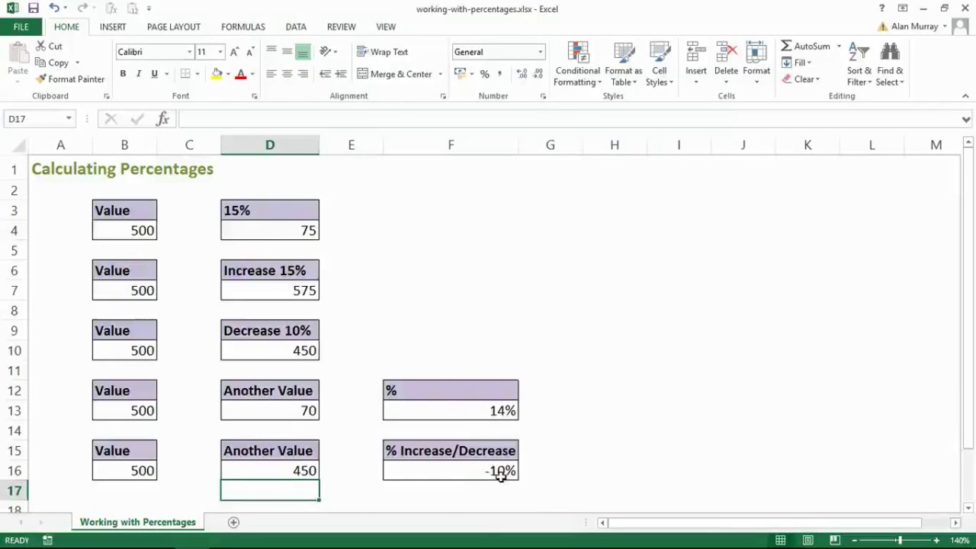
# Set the other value in cell D16 back to 600
pyautogui.moveTo(153, 471); pyautogui.dragTo(238, 470)
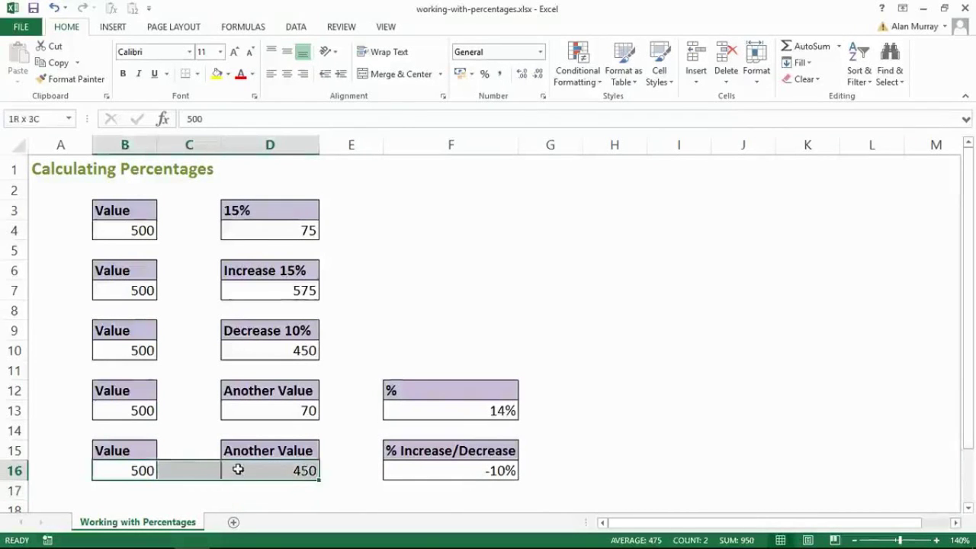
pyautogui.click(266, 470)
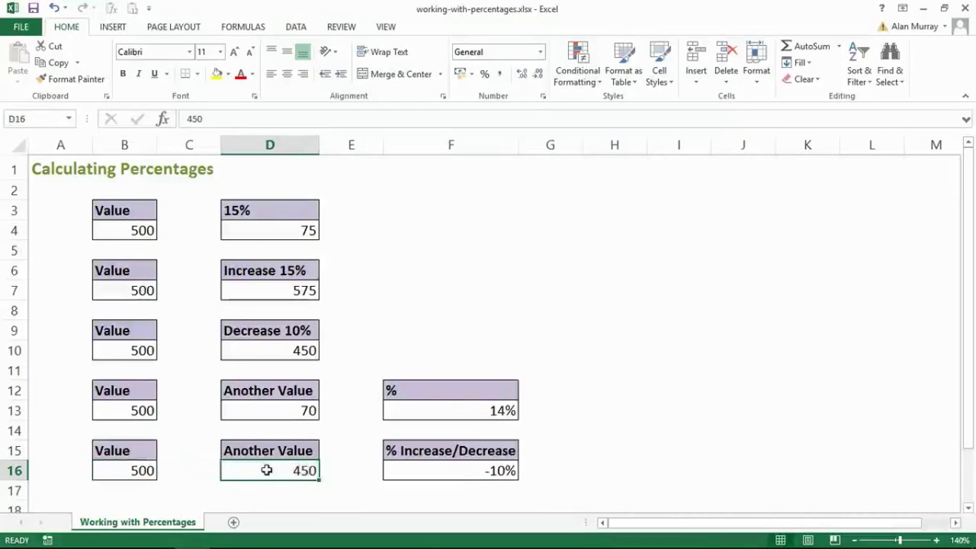
pyautogui.write('600')
pyautogui.press('Return')
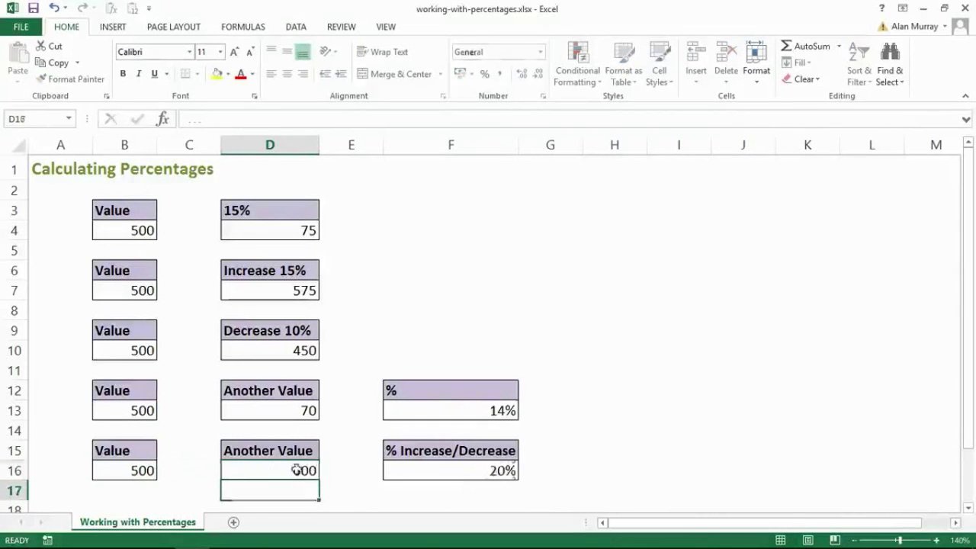